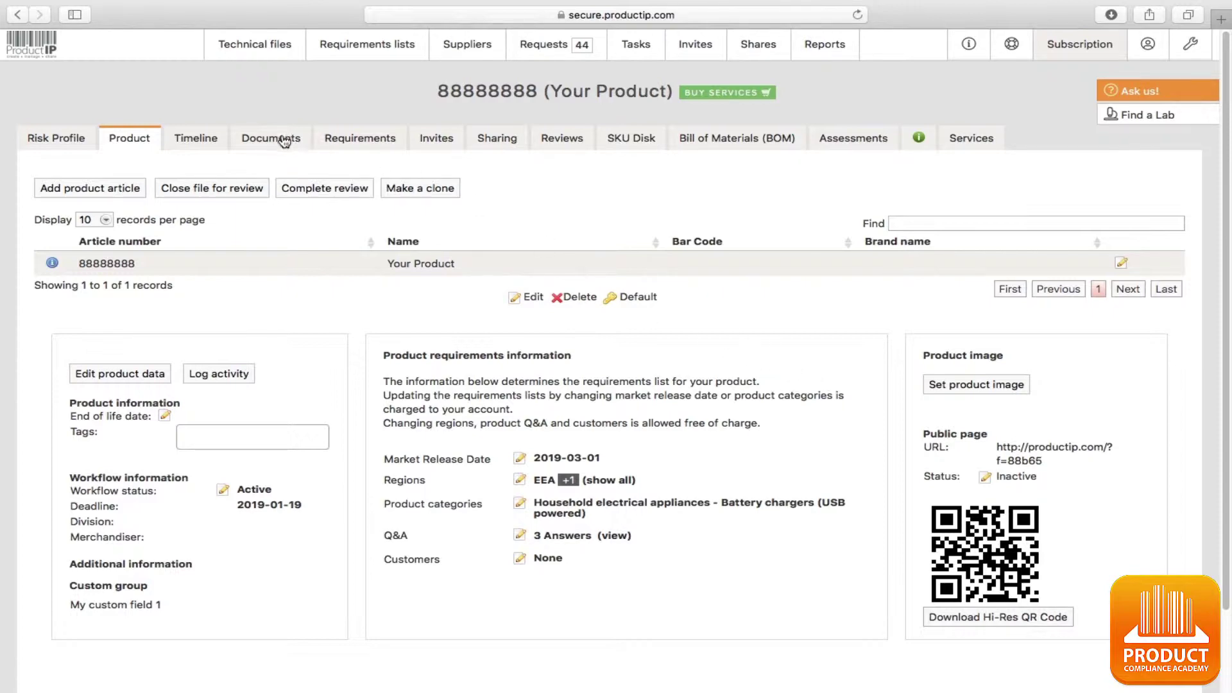
- Upload "Chemical composition - Test report PCP" from the Supplier Documents folder to the documents of technical file 88888888 (Your Product)
{"action": "left_click", "coordinate": [284, 142]}
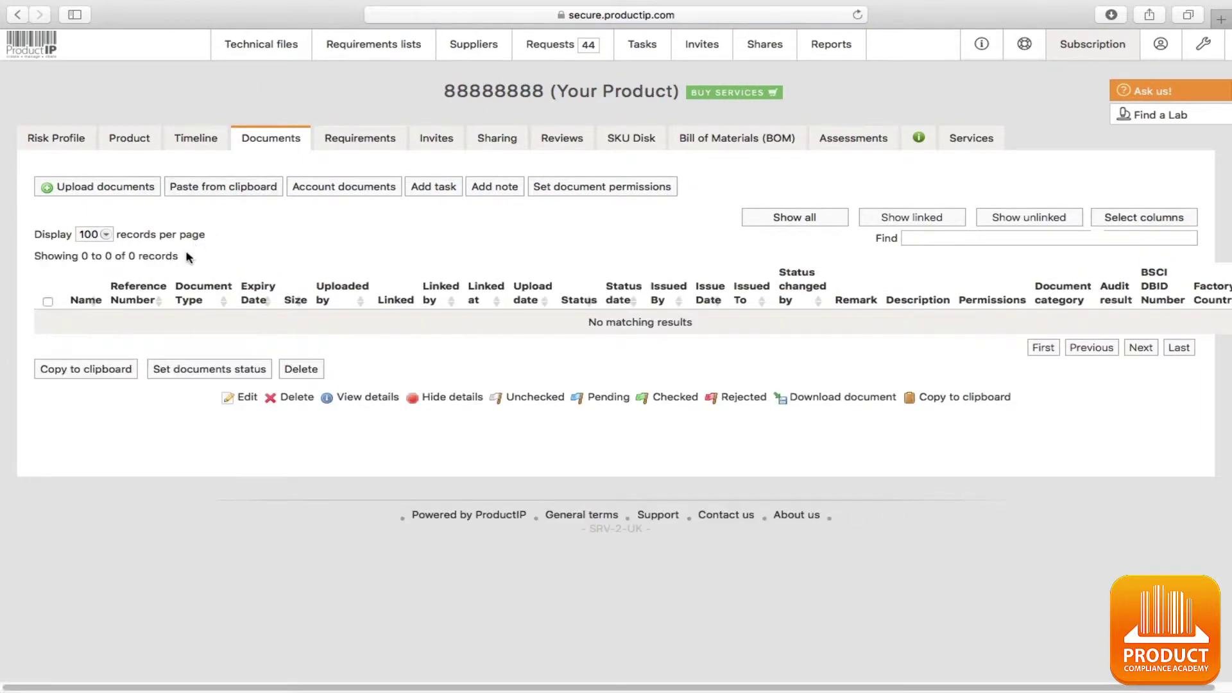
{"action": "left_click", "coordinate": [120, 196]}
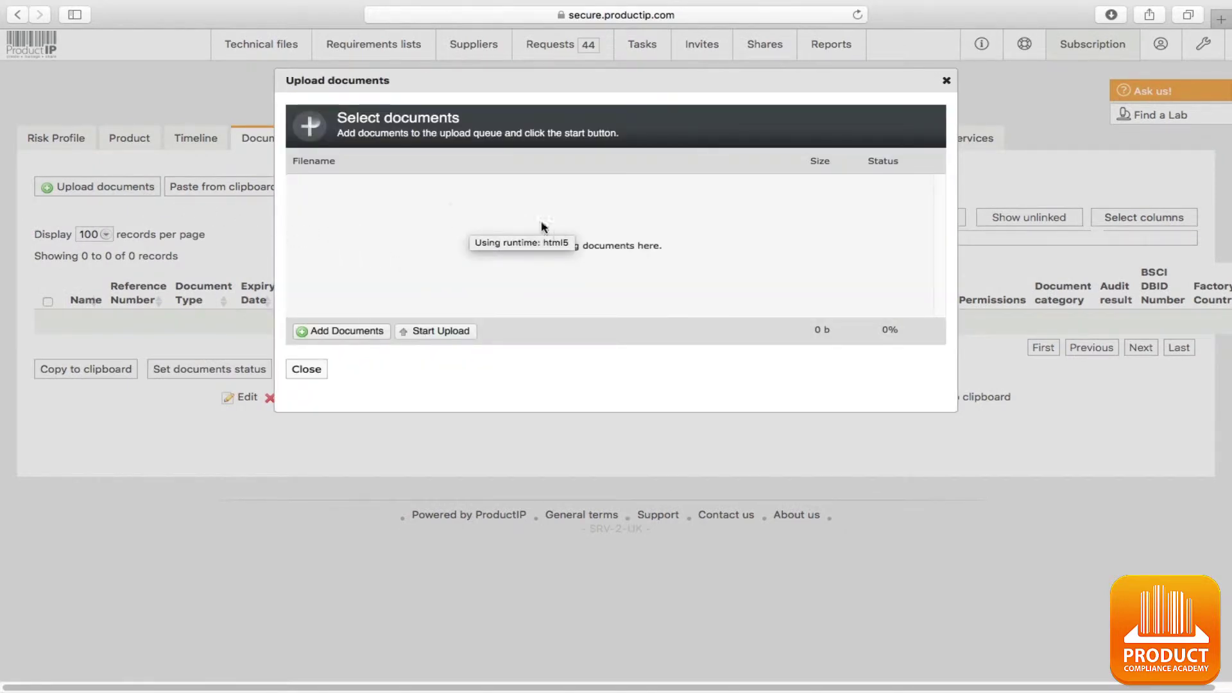
{"action": "left_click", "coordinate": [317, 332]}
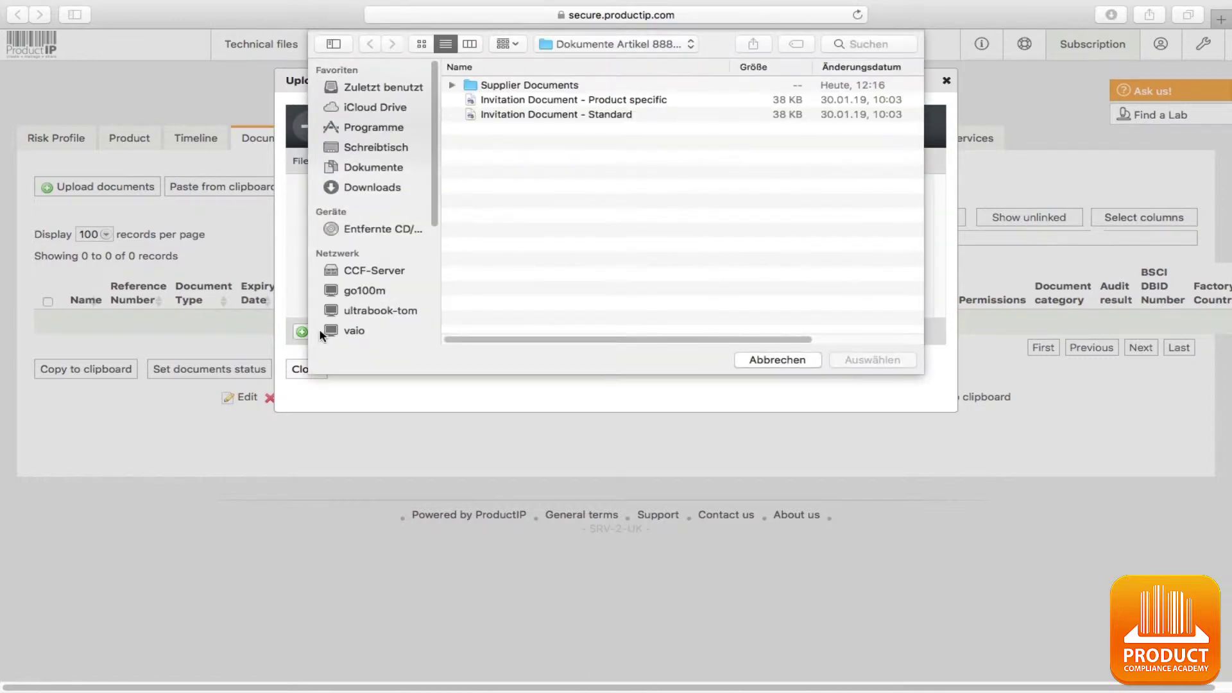
{"action": "left_click", "coordinate": [508, 82]}
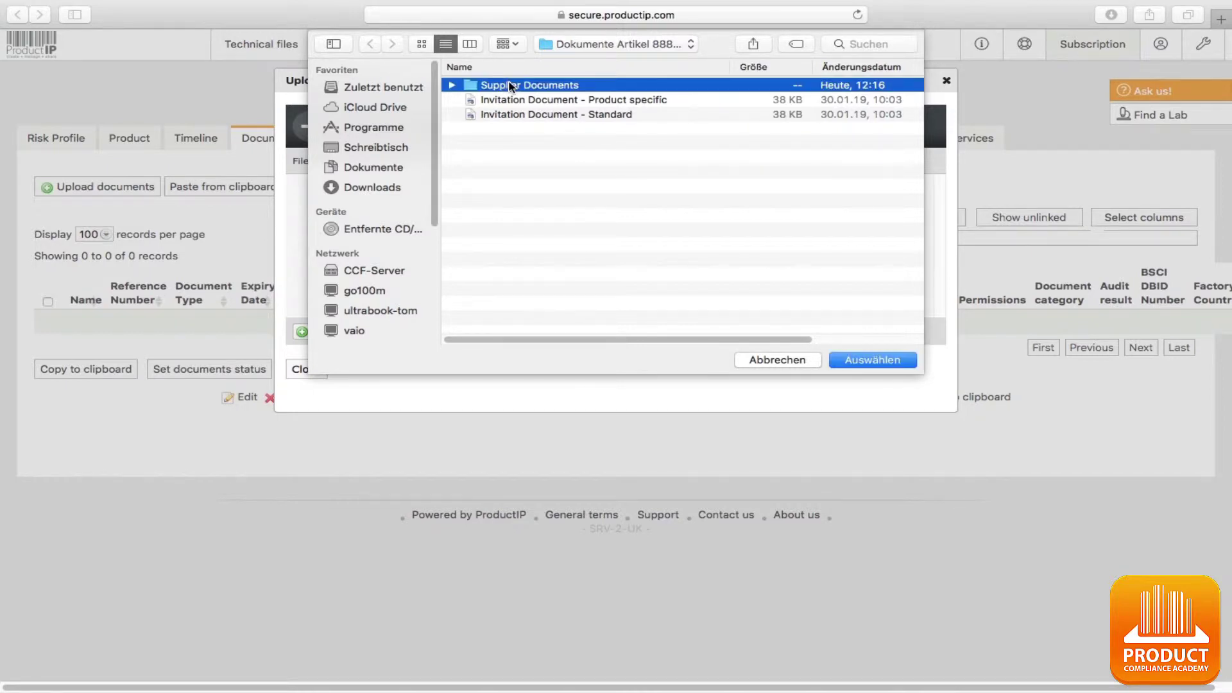
{"action": "double_click", "coordinate": [510, 85]}
{"action": "left_click", "coordinate": [510, 85]}
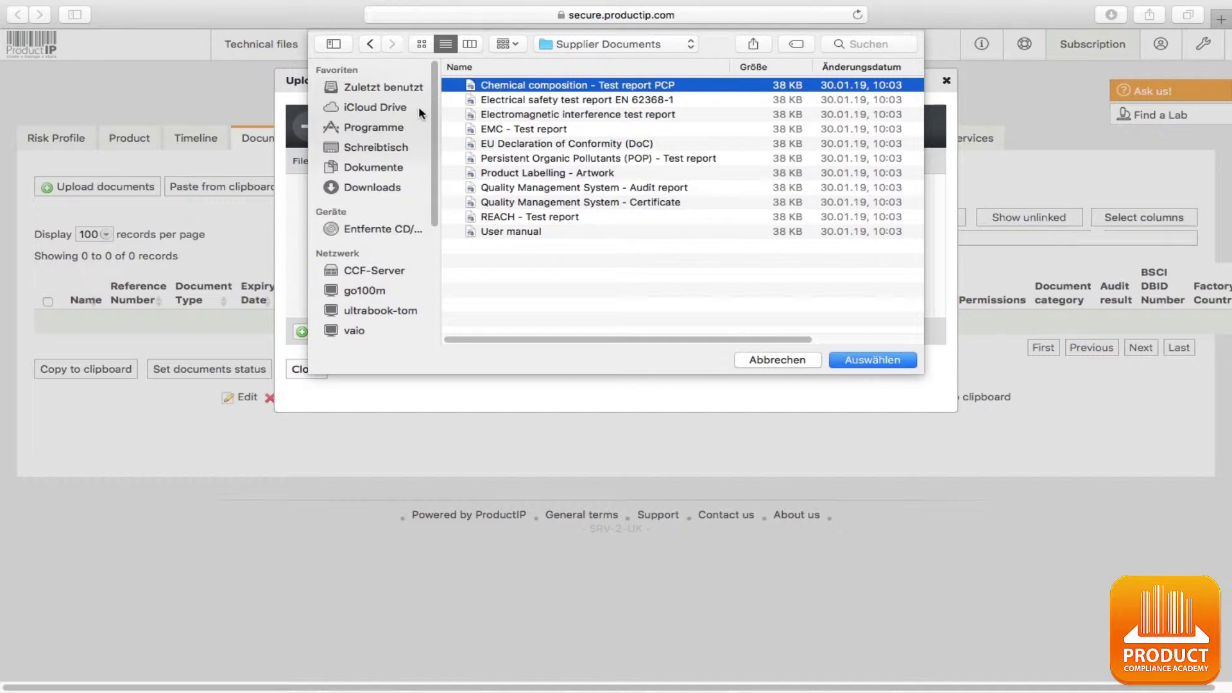
{"action": "left_click", "coordinate": [901, 360]}
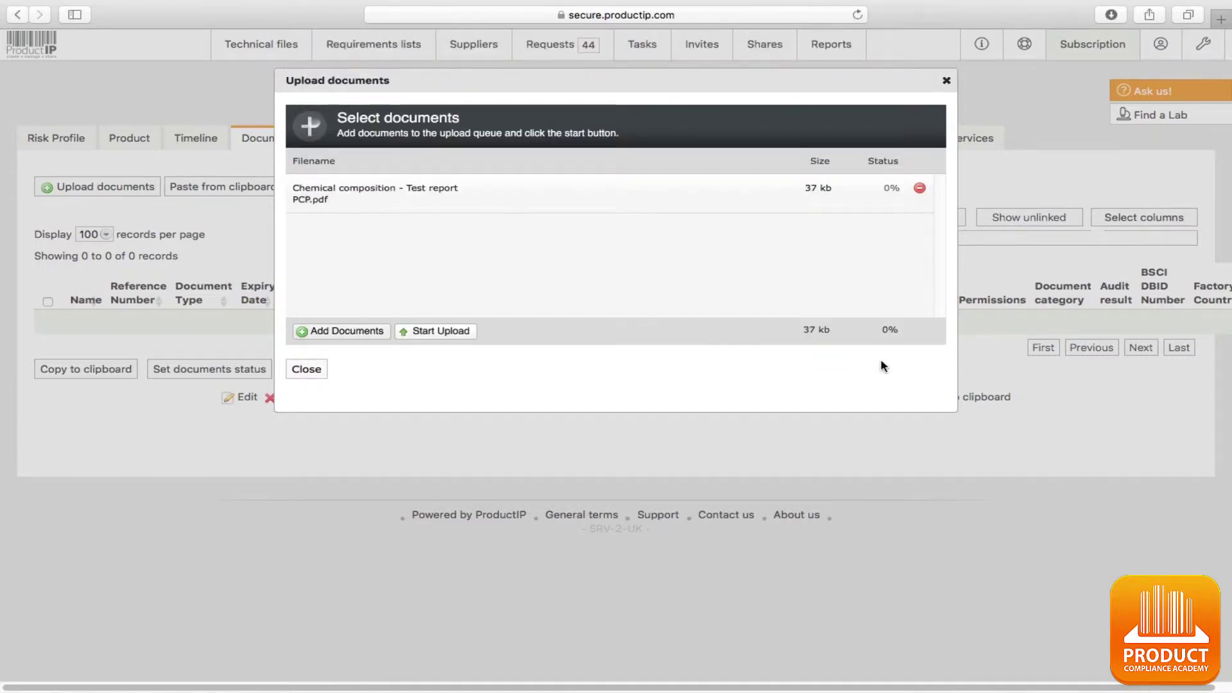
{"action": "left_click", "coordinate": [472, 331]}
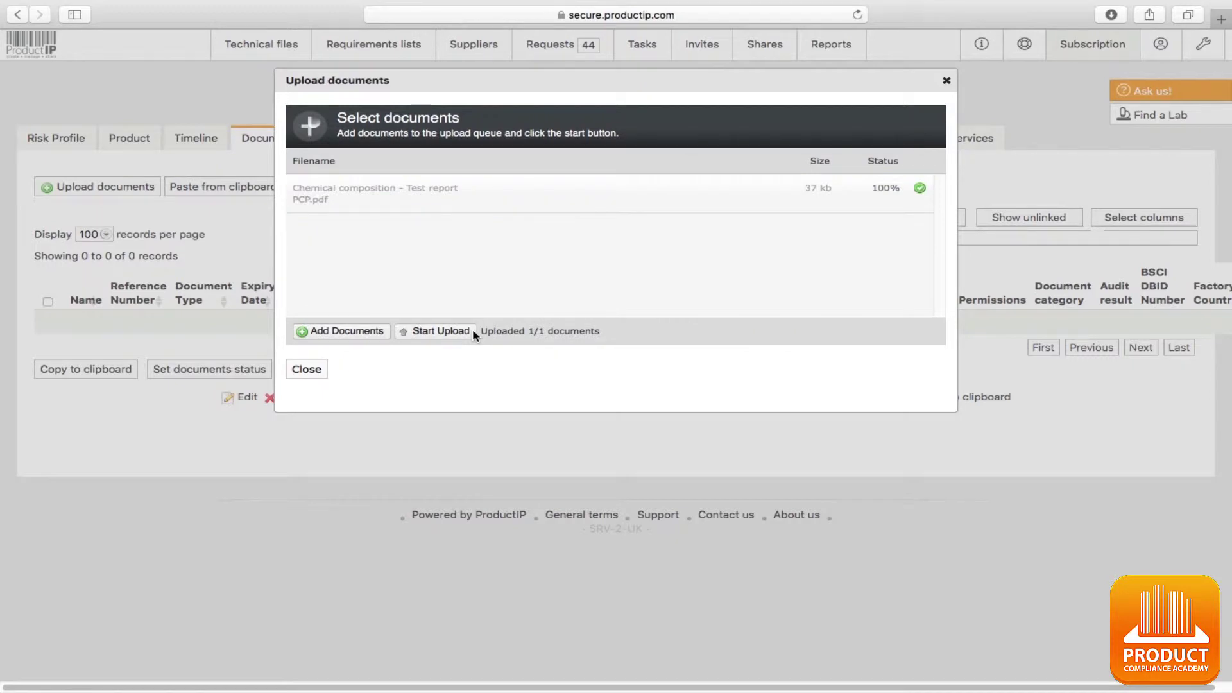
{"action": "left_click", "coordinate": [311, 370]}
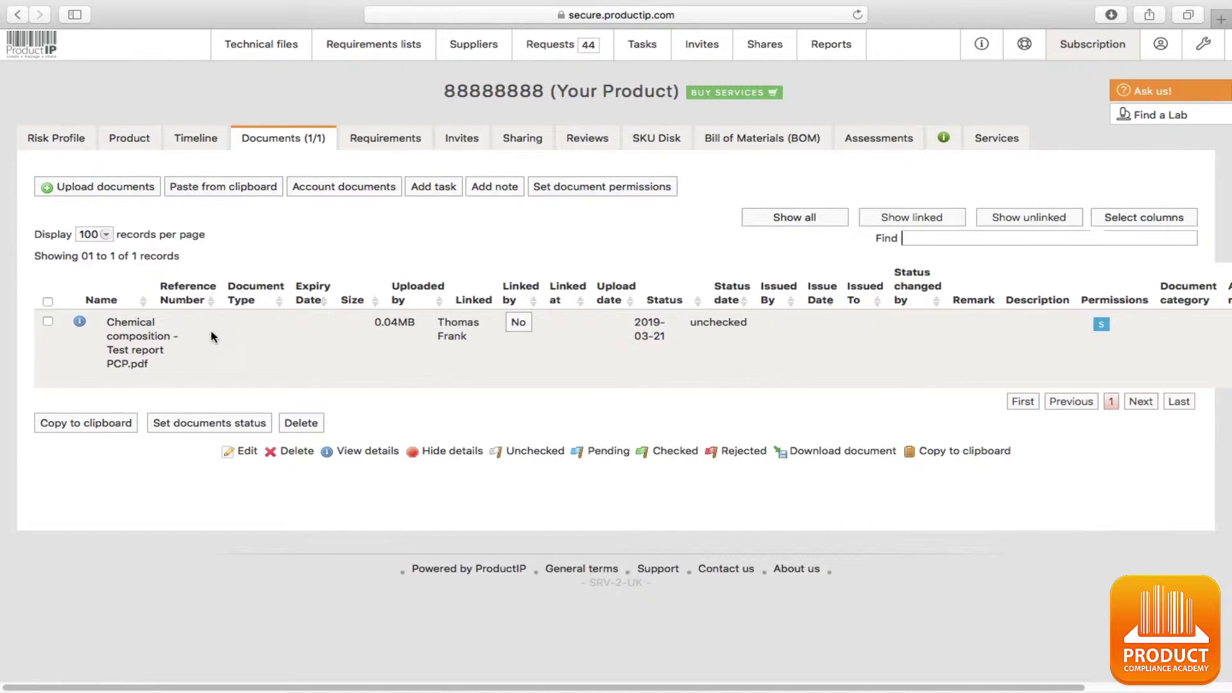
- Copy "REACH - Test report.pdf" from the documents of technical file 888888-Sample Product to the clipboard
{"action": "left_click", "coordinate": [261, 48]}
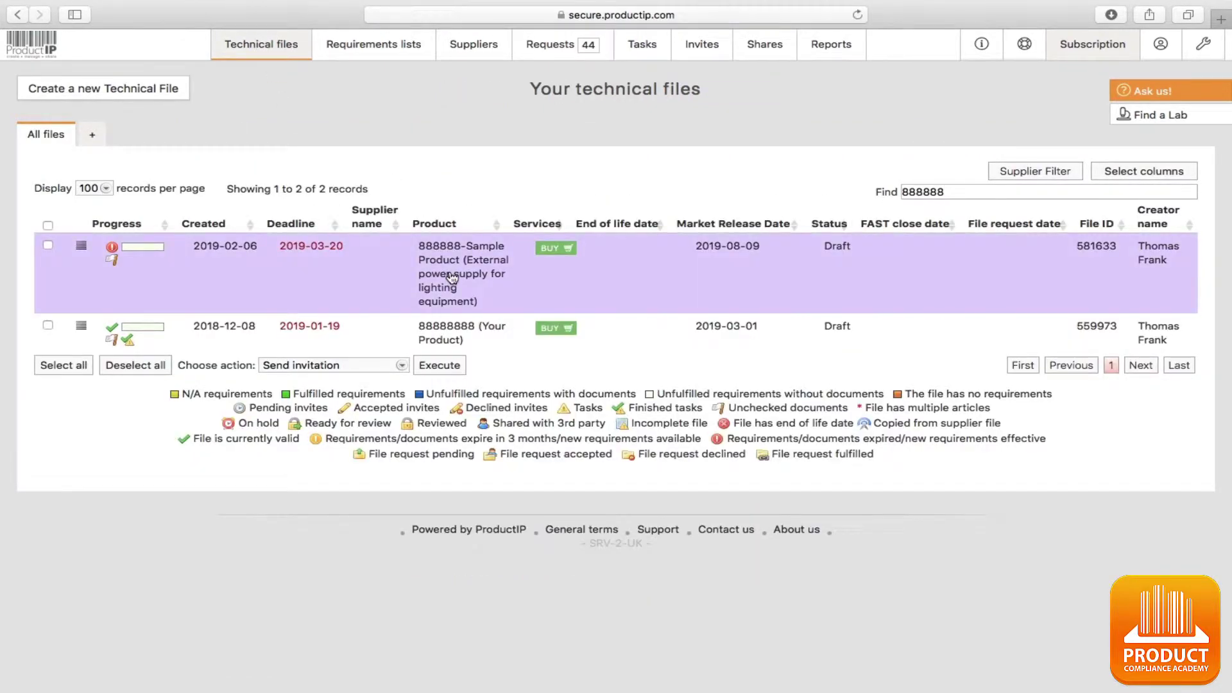
{"action": "left_click", "coordinate": [453, 277]}
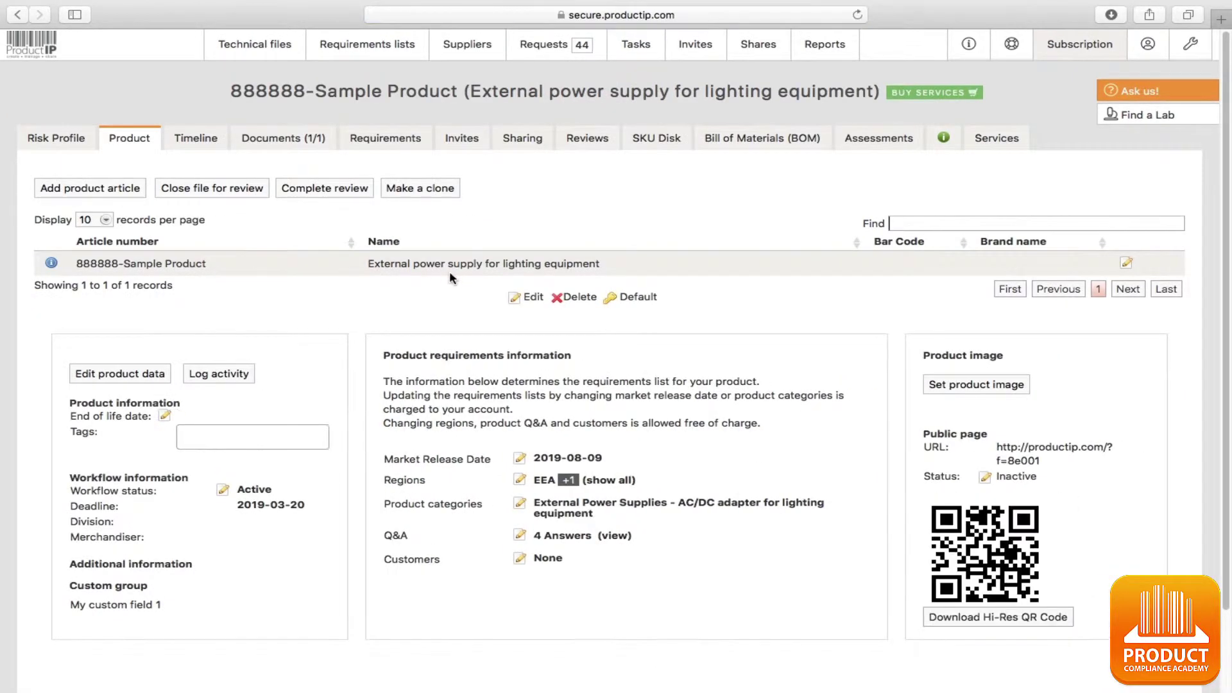
{"action": "left_click", "coordinate": [273, 138]}
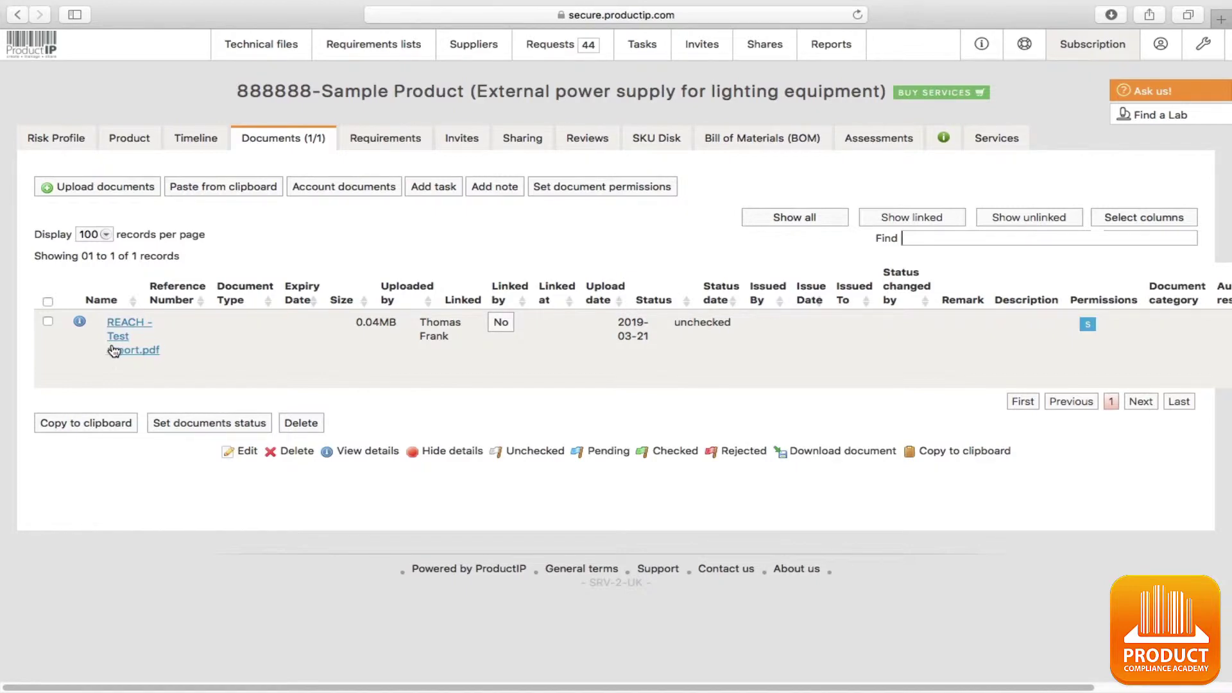
{"action": "left_click", "coordinate": [48, 321]}
{"action": "left_click", "coordinate": [96, 426]}
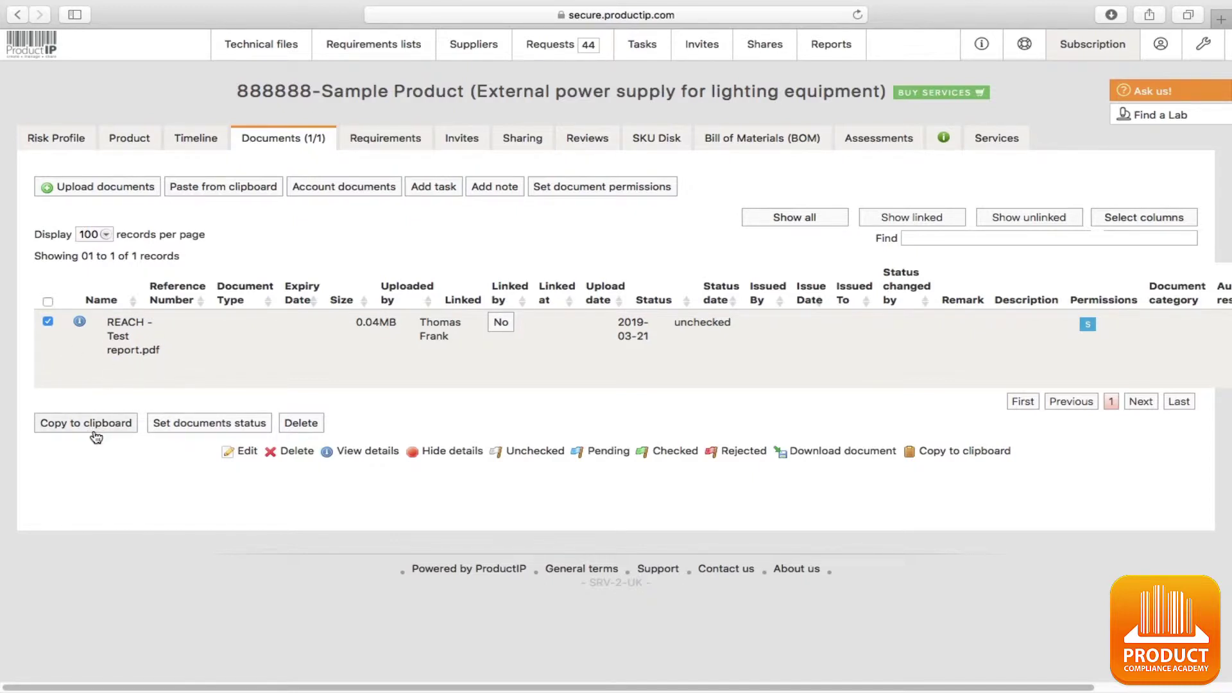
{"action": "left_click", "coordinate": [95, 430]}
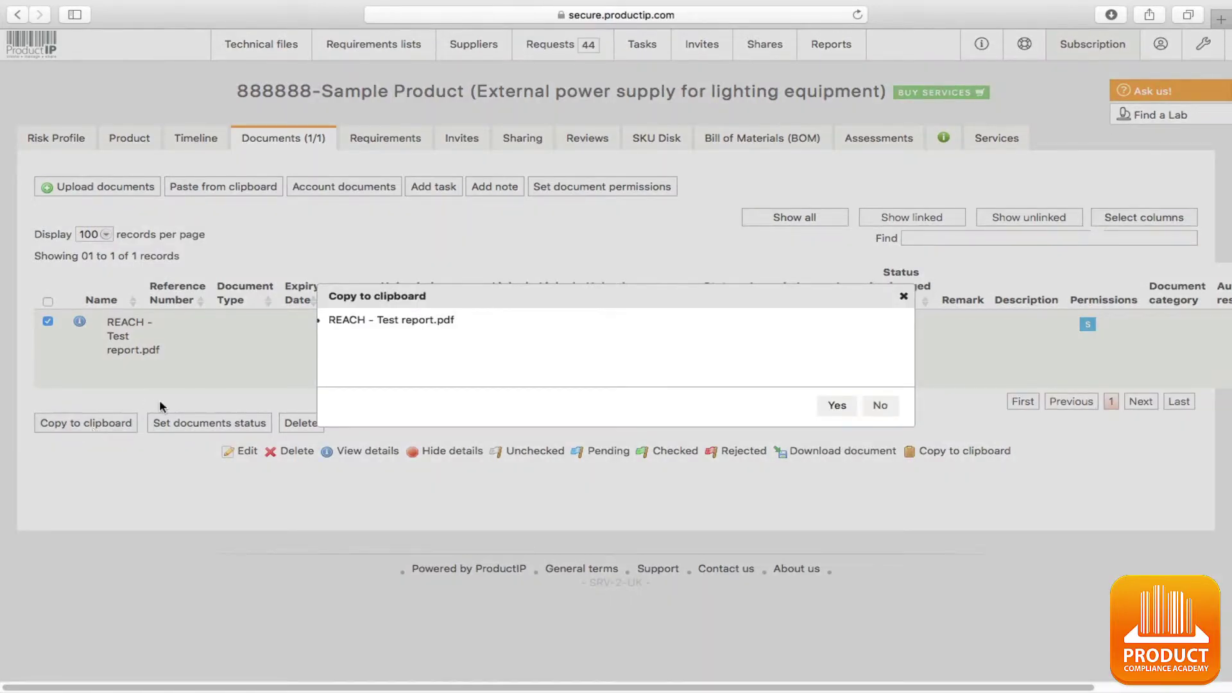
{"action": "left_click", "coordinate": [833, 409]}
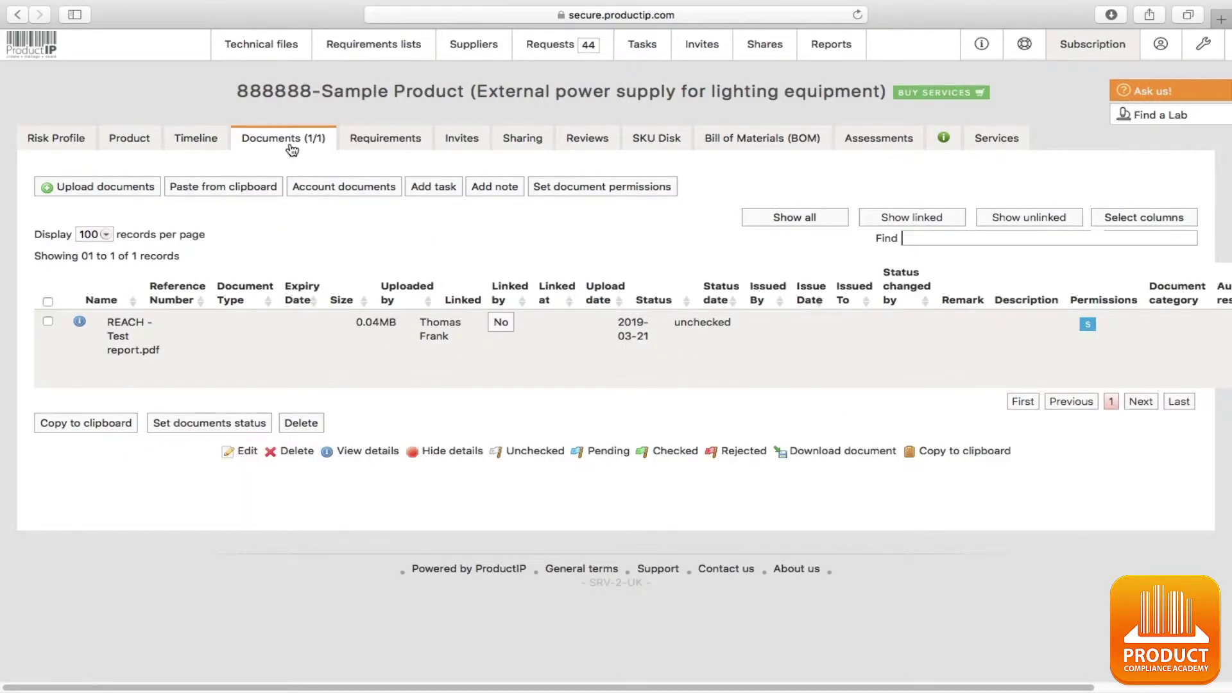
- Paste "REACH - Test report.pdf" from the clipboard into the documents of technical file 88888888 (Your Product)
{"action": "left_click", "coordinate": [264, 48]}
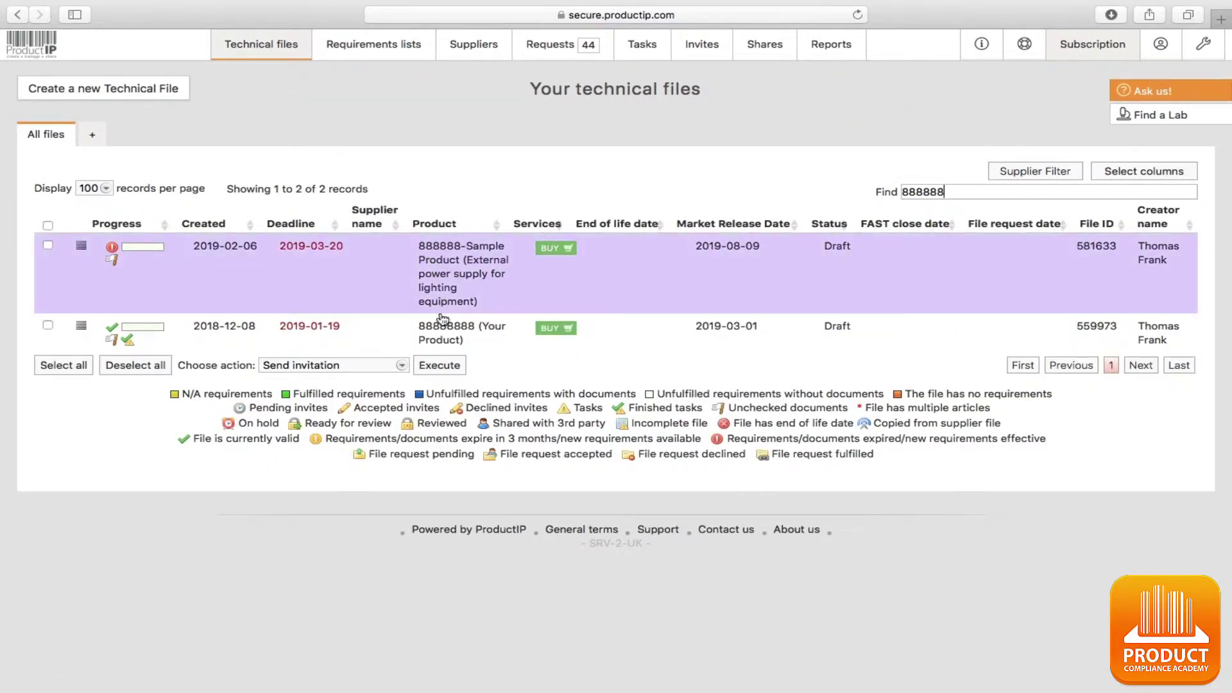
{"action": "left_click", "coordinate": [443, 333]}
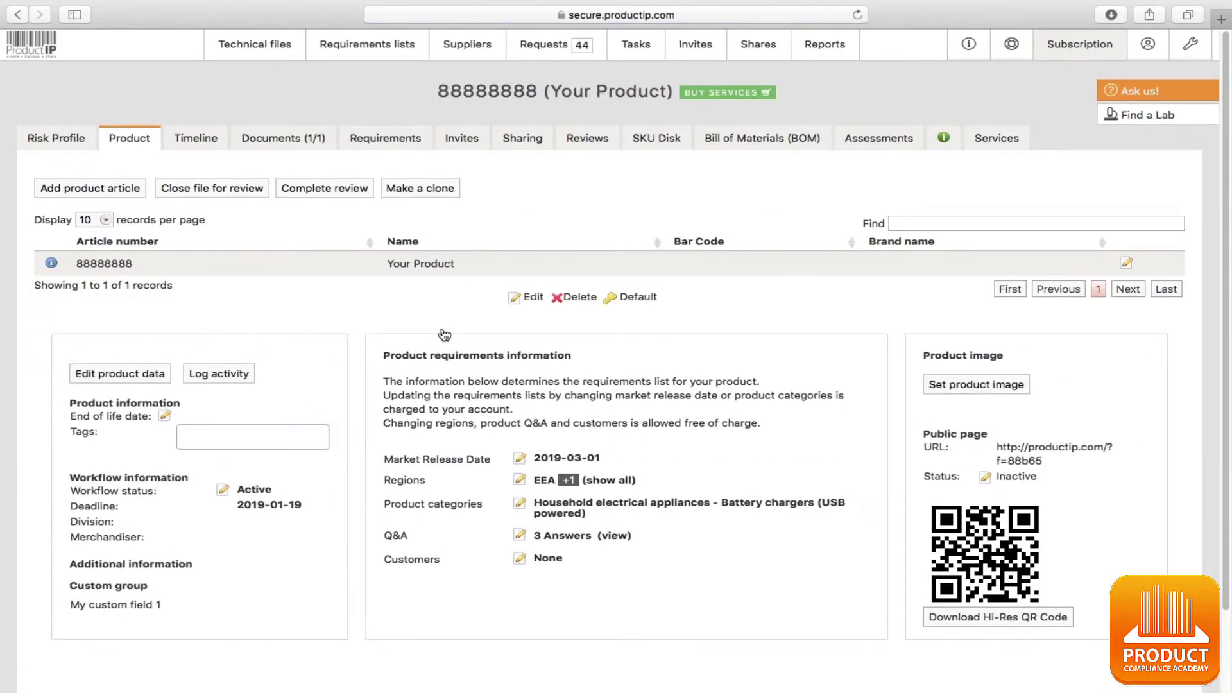
{"action": "left_click", "coordinate": [300, 139]}
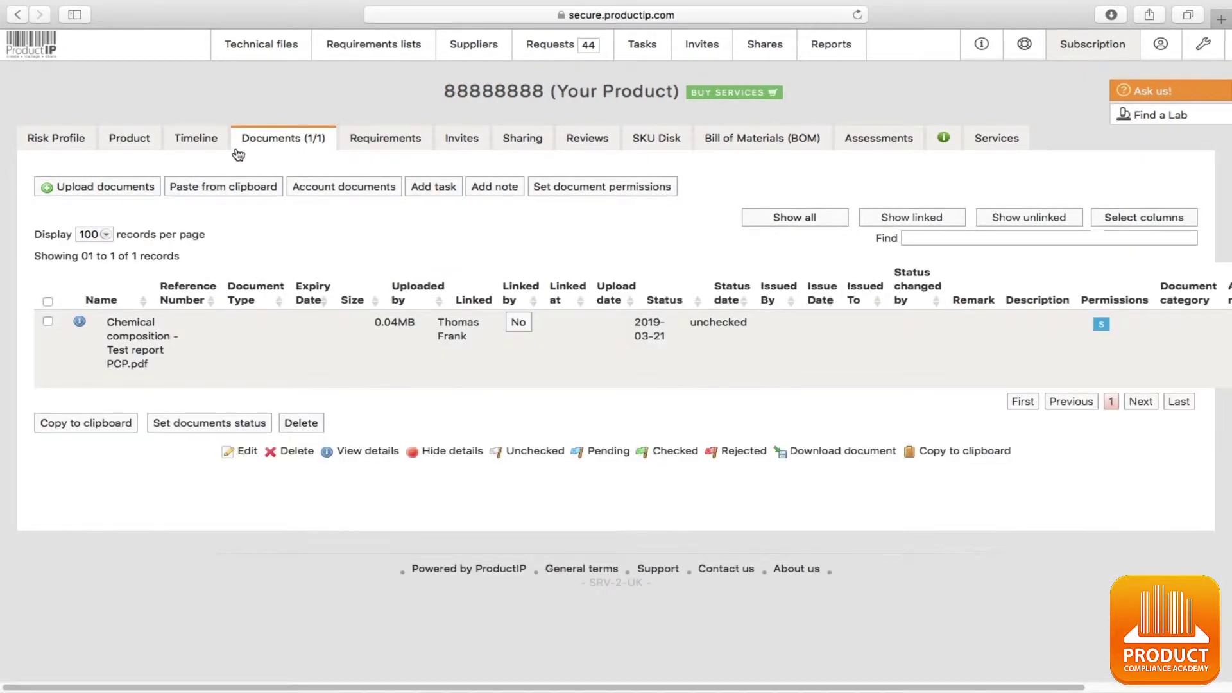
{"action": "left_click", "coordinate": [216, 192]}
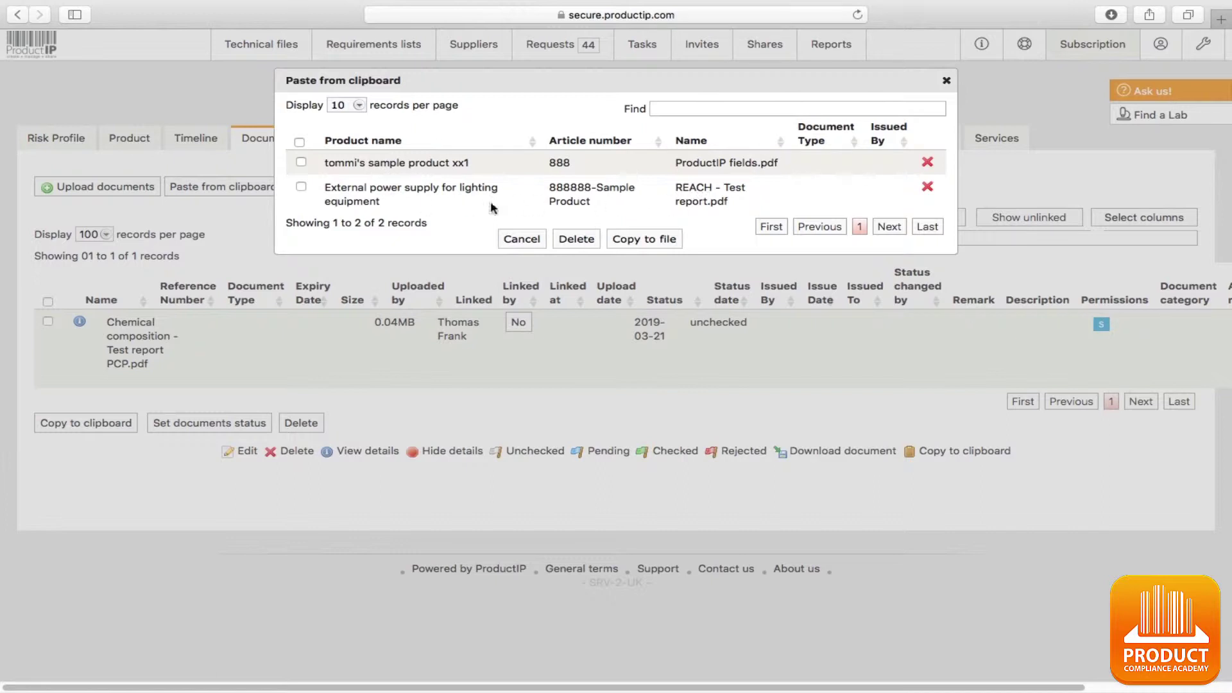
{"action": "left_click", "coordinate": [301, 189]}
{"action": "left_click", "coordinate": [657, 243]}
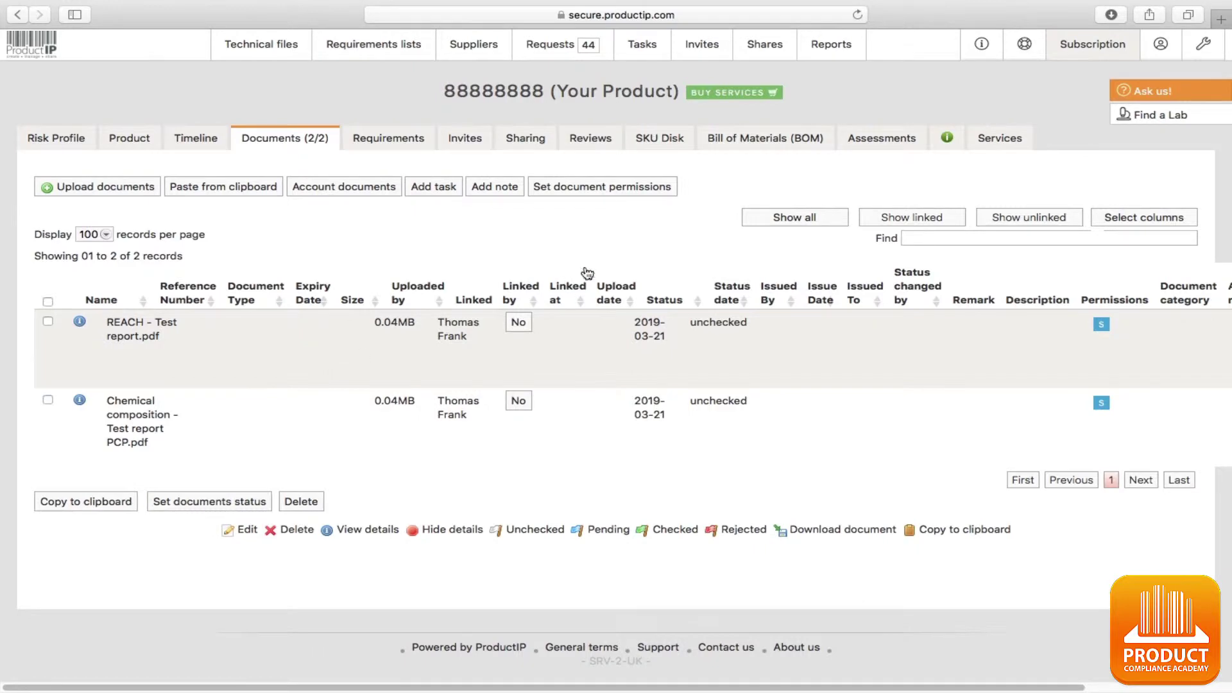
- Upload "Invitation Document - Standard" to the account documents
{"action": "left_click", "coordinate": [1205, 45]}
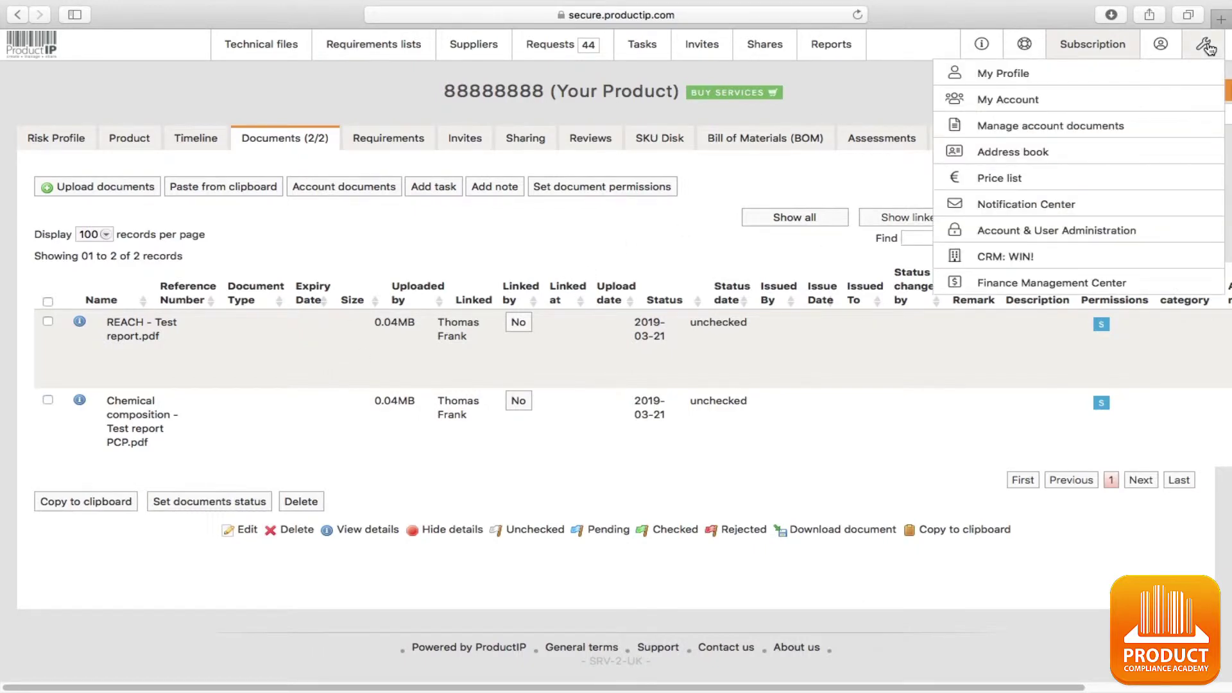
{"action": "left_click", "coordinate": [1119, 127]}
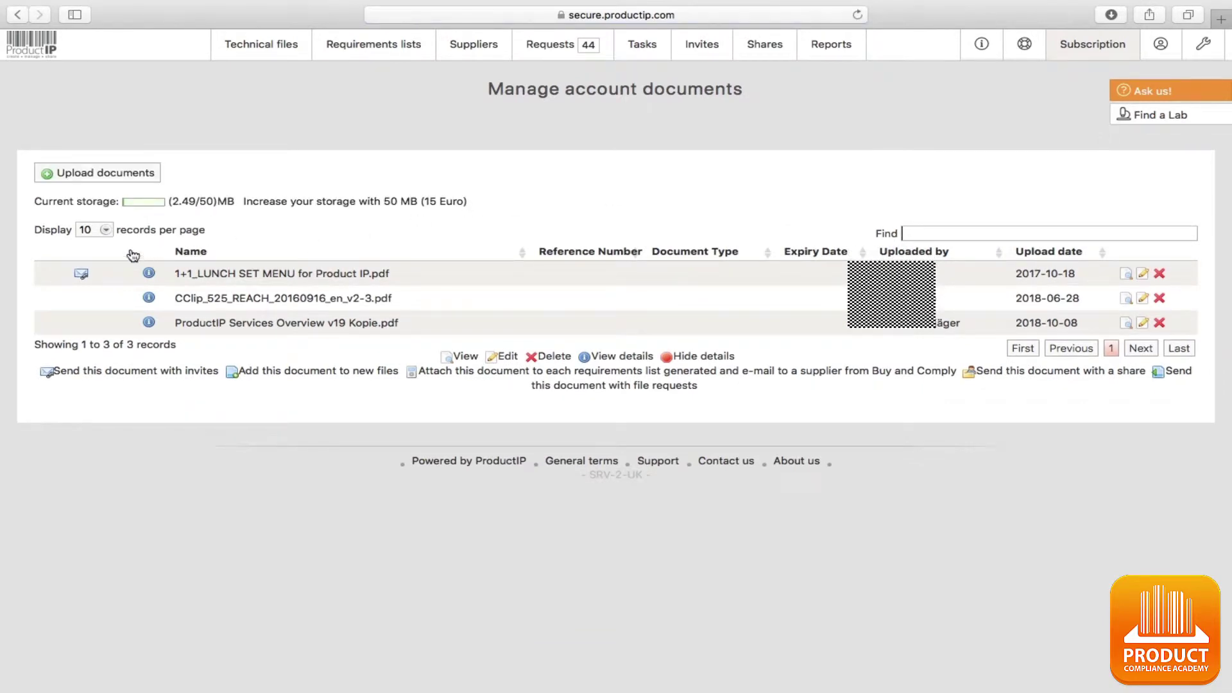
{"action": "left_click", "coordinate": [109, 169]}
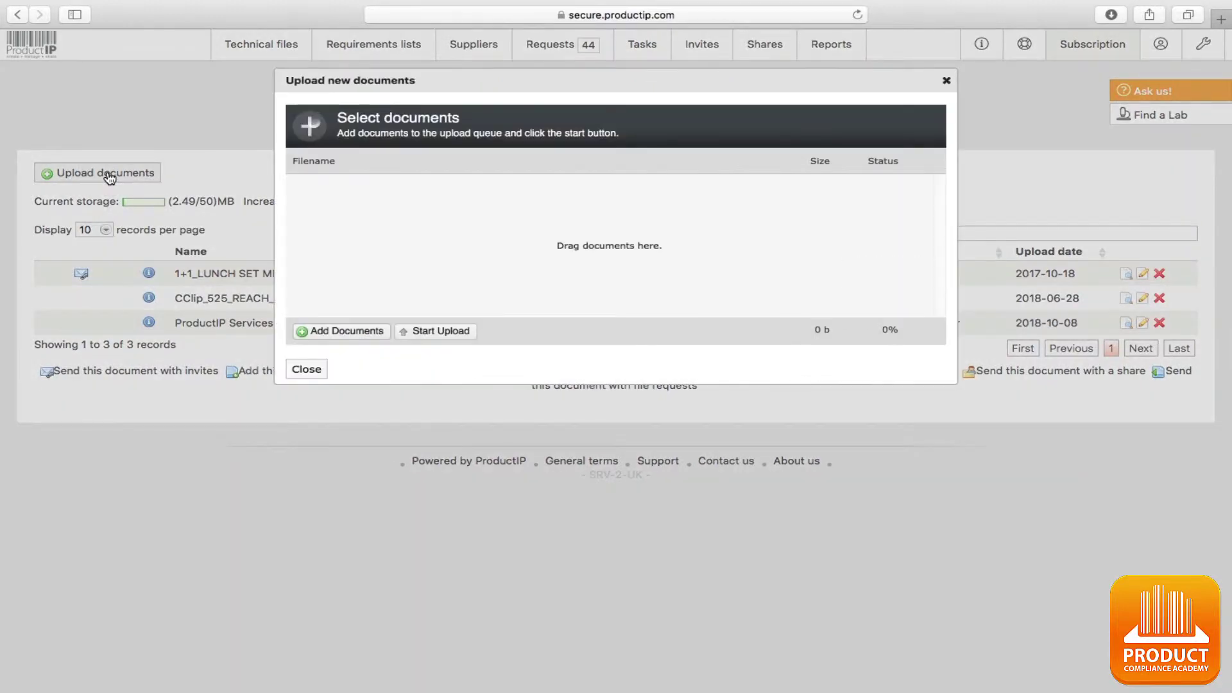
{"action": "left_click", "coordinate": [346, 330]}
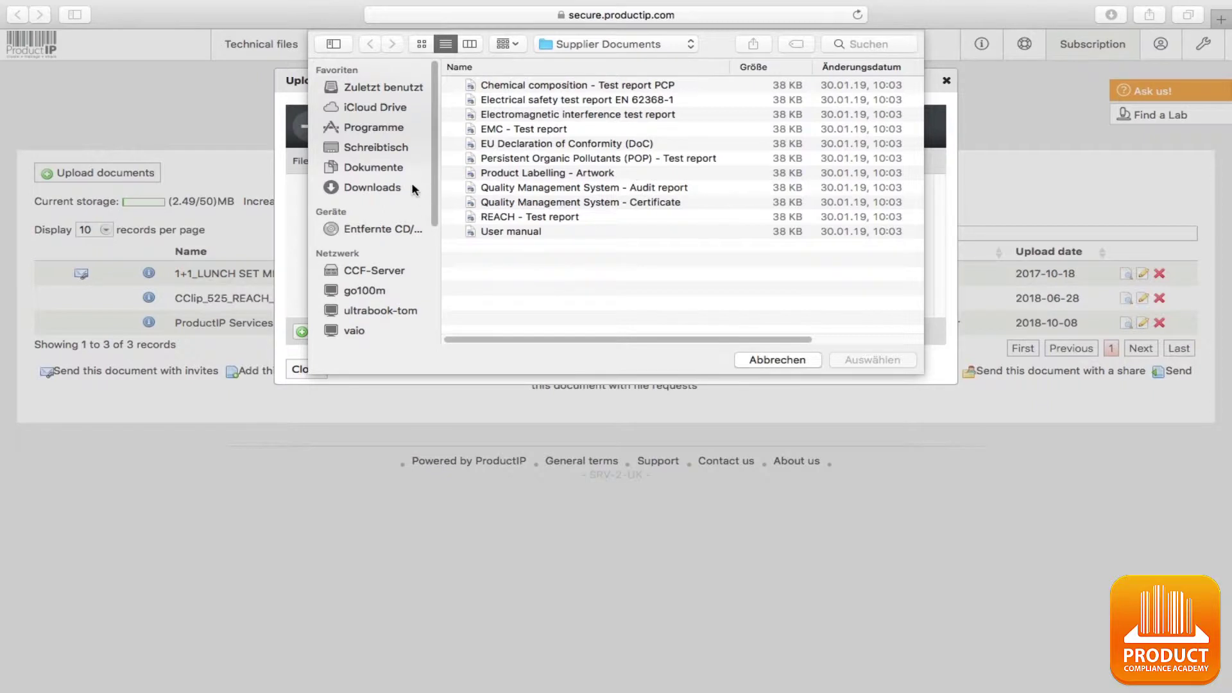
{"action": "left_click", "coordinate": [393, 149]}
{"action": "double_click", "coordinate": [491, 88]}
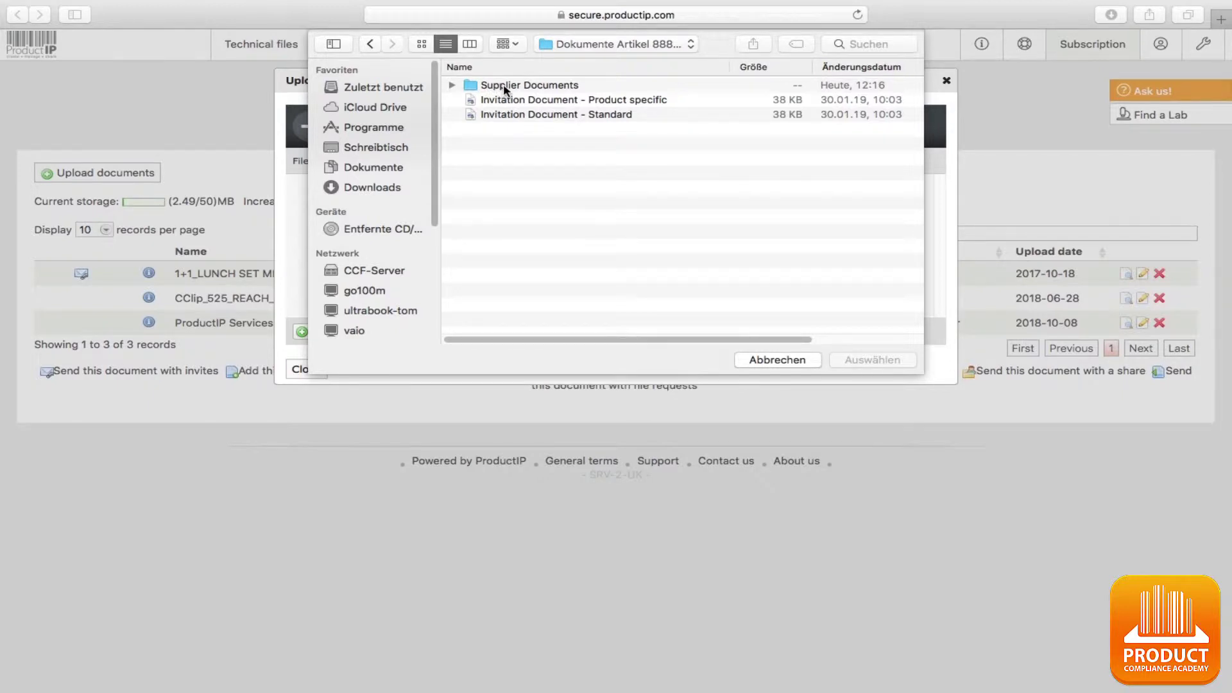
{"action": "left_click", "coordinate": [516, 116]}
{"action": "left_click", "coordinate": [895, 359]}
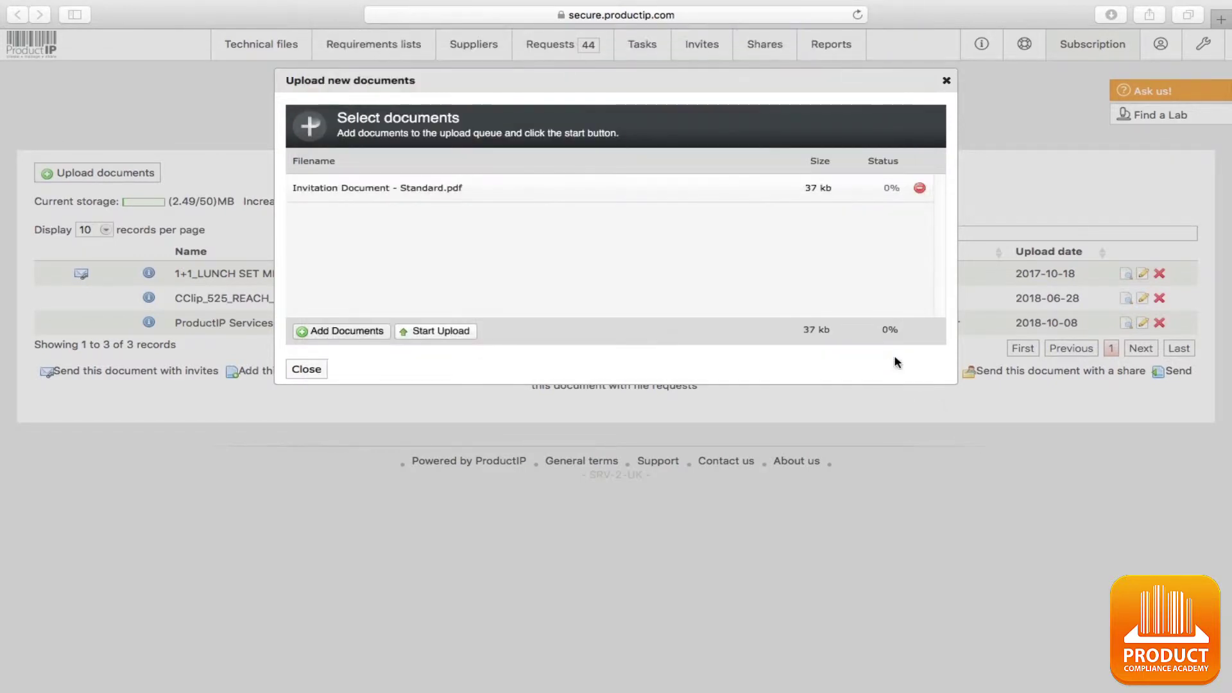
{"action": "left_click", "coordinate": [418, 331]}
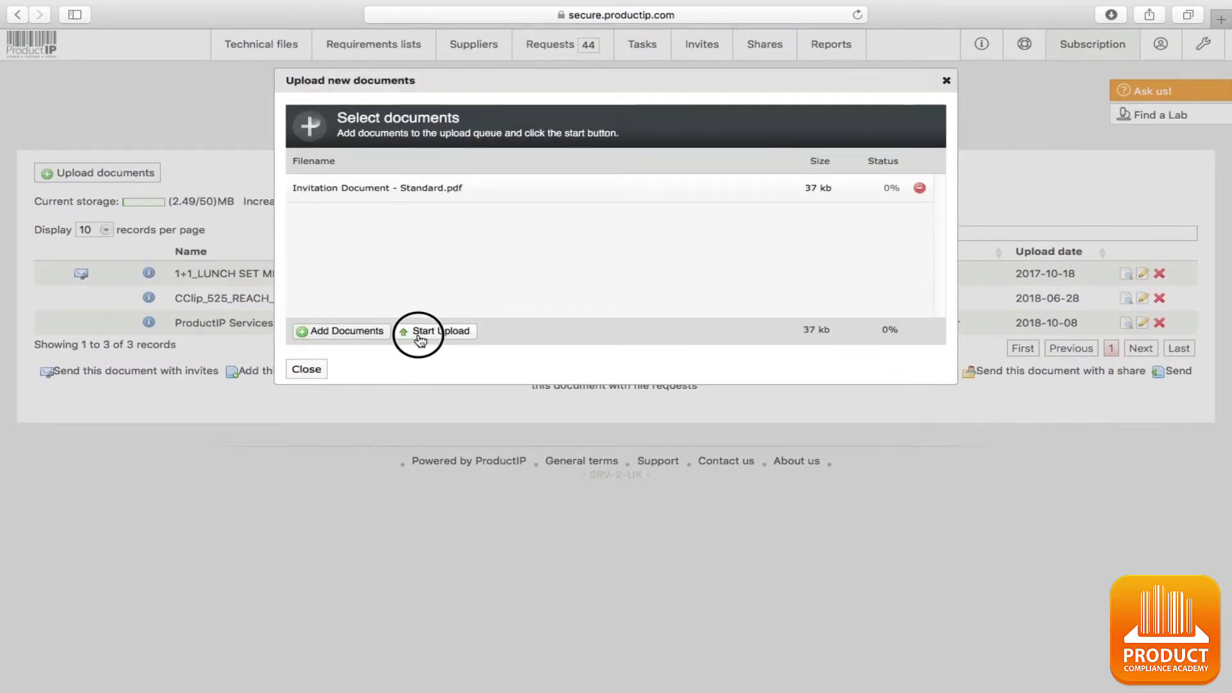
{"action": "left_click", "coordinate": [319, 370]}
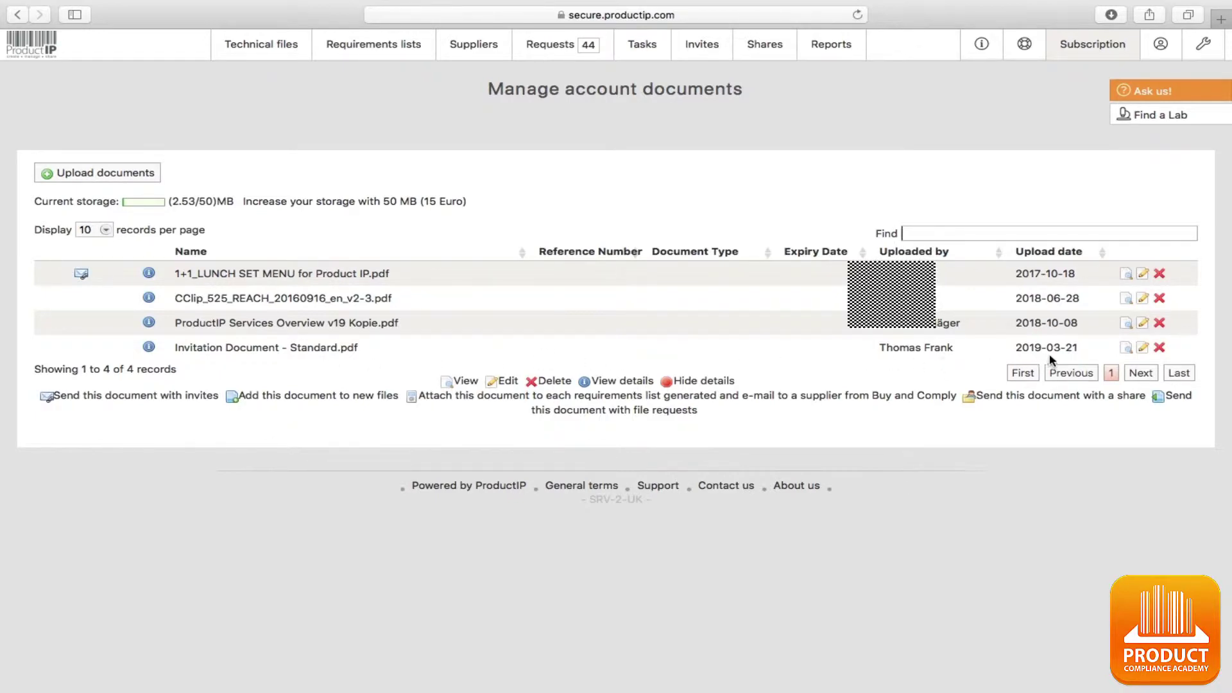
- Set the account document "Invitation Document - Standard.pdf" to be sent with invites and save it
{"action": "left_click", "coordinate": [1141, 349]}
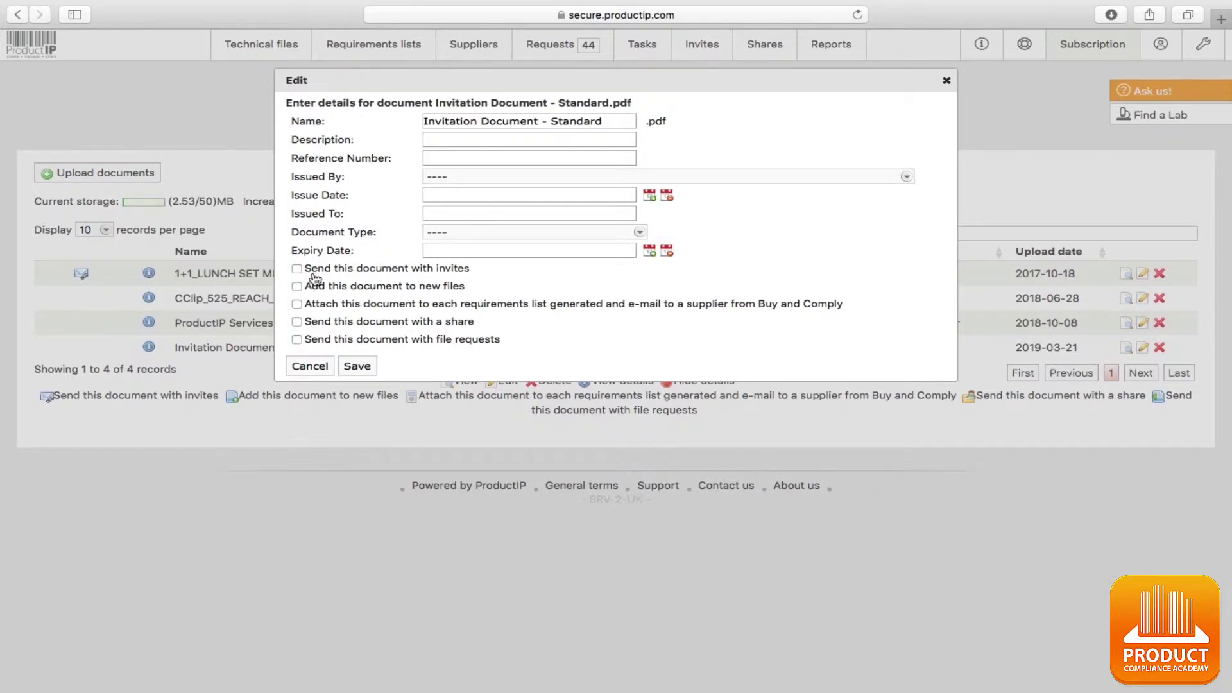
{"action": "left_click", "coordinate": [297, 268]}
{"action": "left_click", "coordinate": [358, 366]}
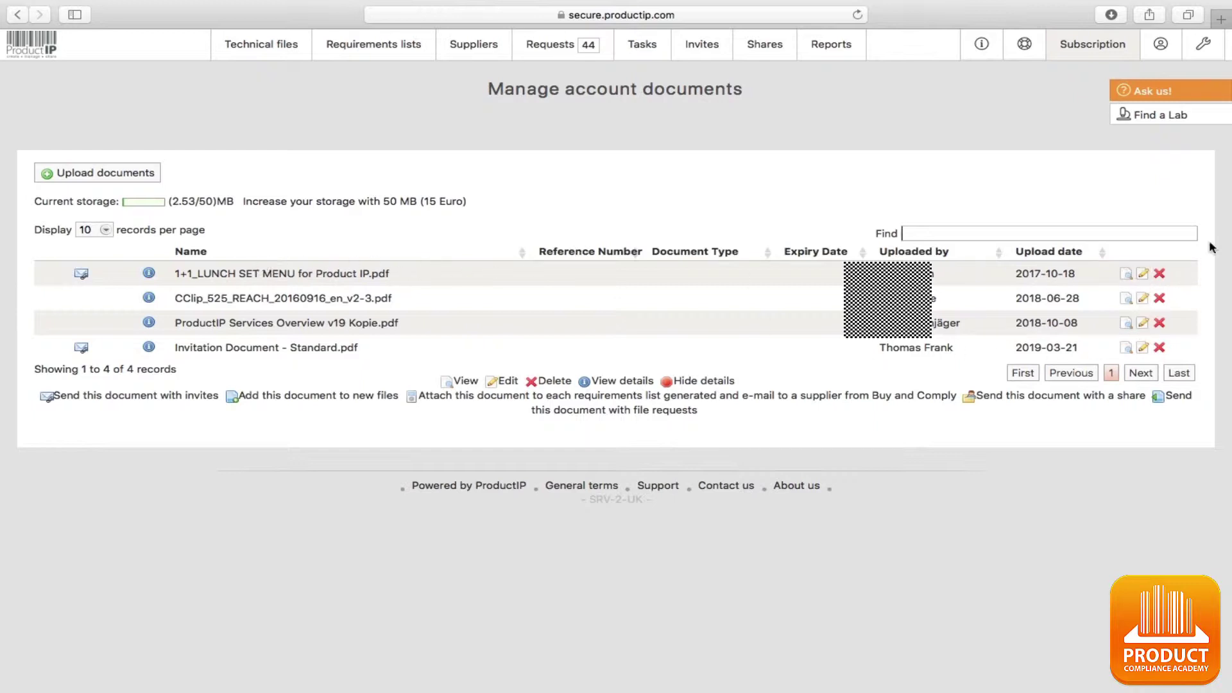
- Disable sending "1+1_LUNCH SET MENU for Product IP.pdf" with invites and save the document's details
{"action": "left_click", "coordinate": [1143, 274]}
{"action": "left_click", "coordinate": [297, 268]}
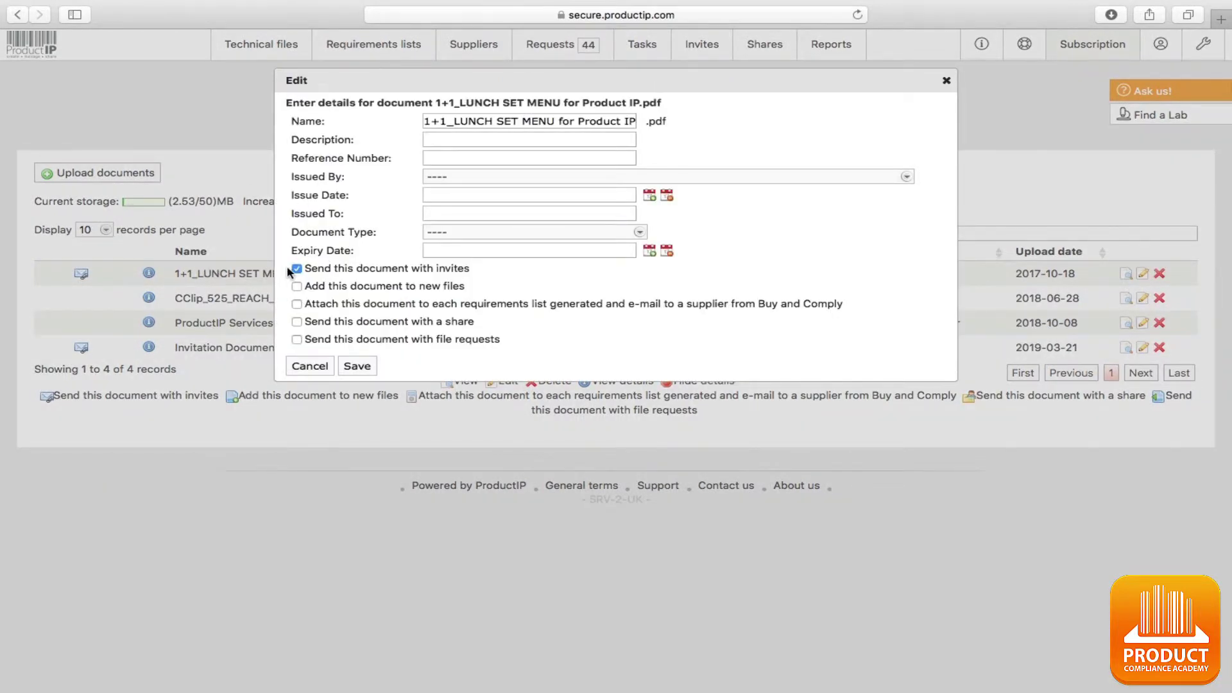
{"action": "left_click", "coordinate": [297, 269]}
{"action": "left_click", "coordinate": [356, 366]}
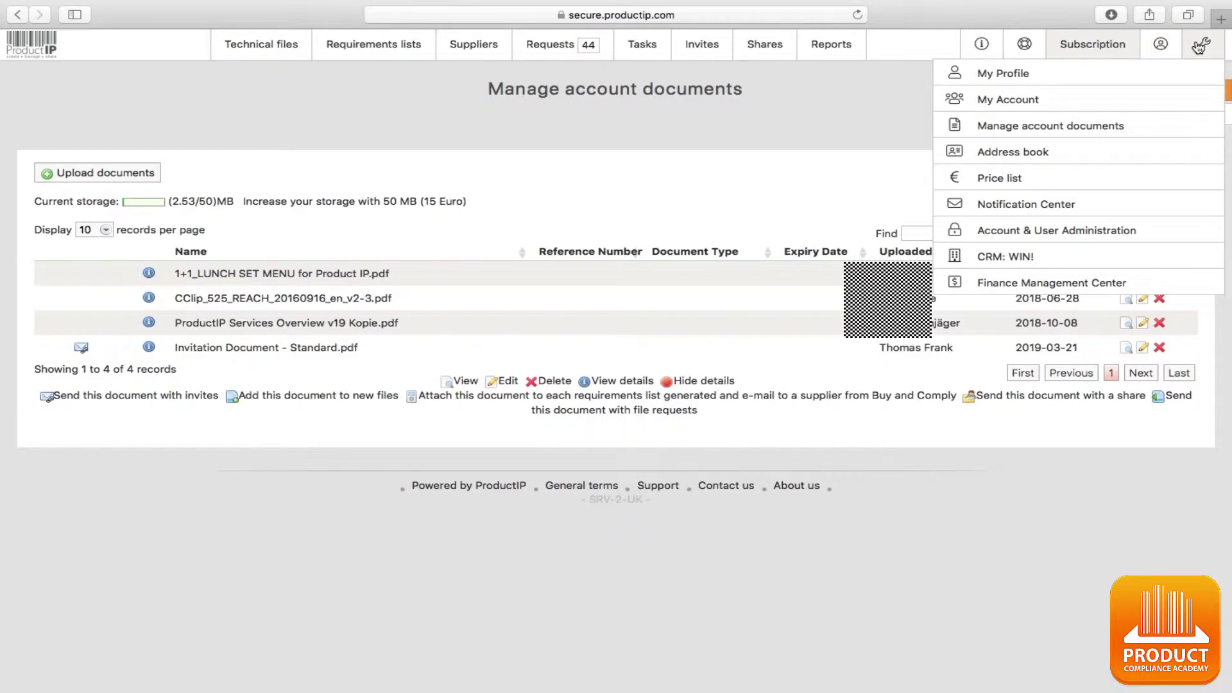
- View the My Account page and its option for editing the default invite text
{"action": "mouse_move", "coordinate": [1204, 45]}
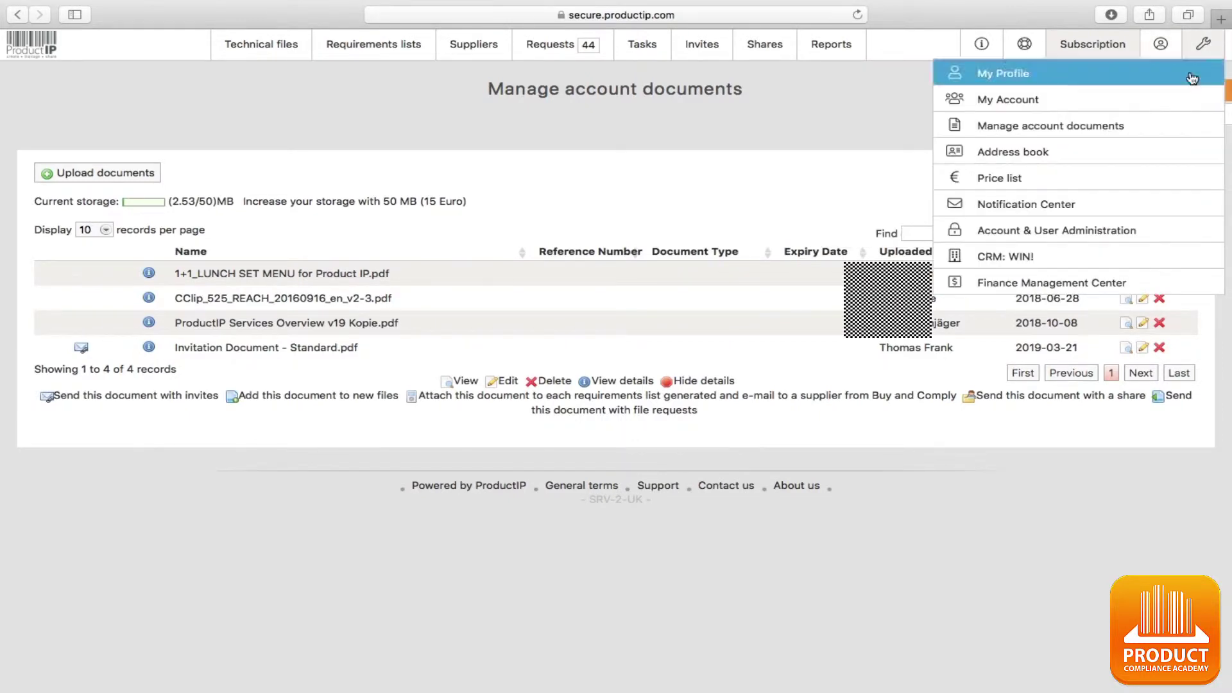
{"action": "left_click", "coordinate": [1175, 100]}
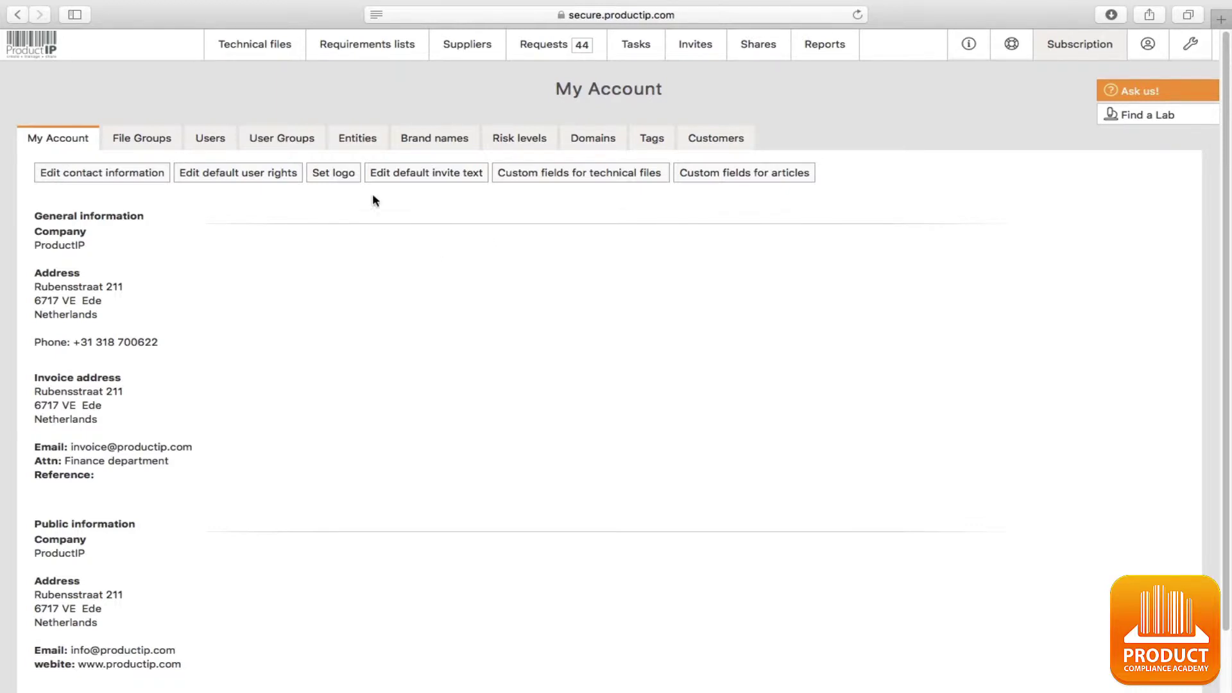
- Reopen technical file 88888888 (Your Product) from the list of technical files
{"action": "left_click", "coordinate": [275, 50]}
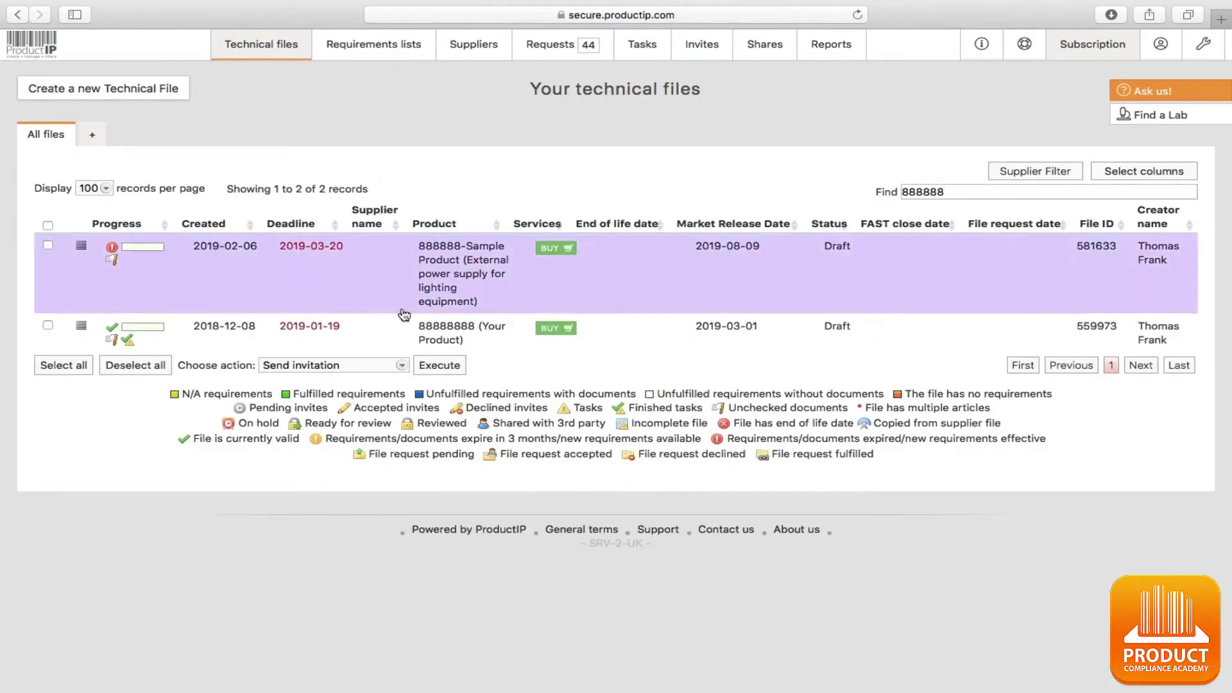
{"action": "left_click", "coordinate": [453, 342]}
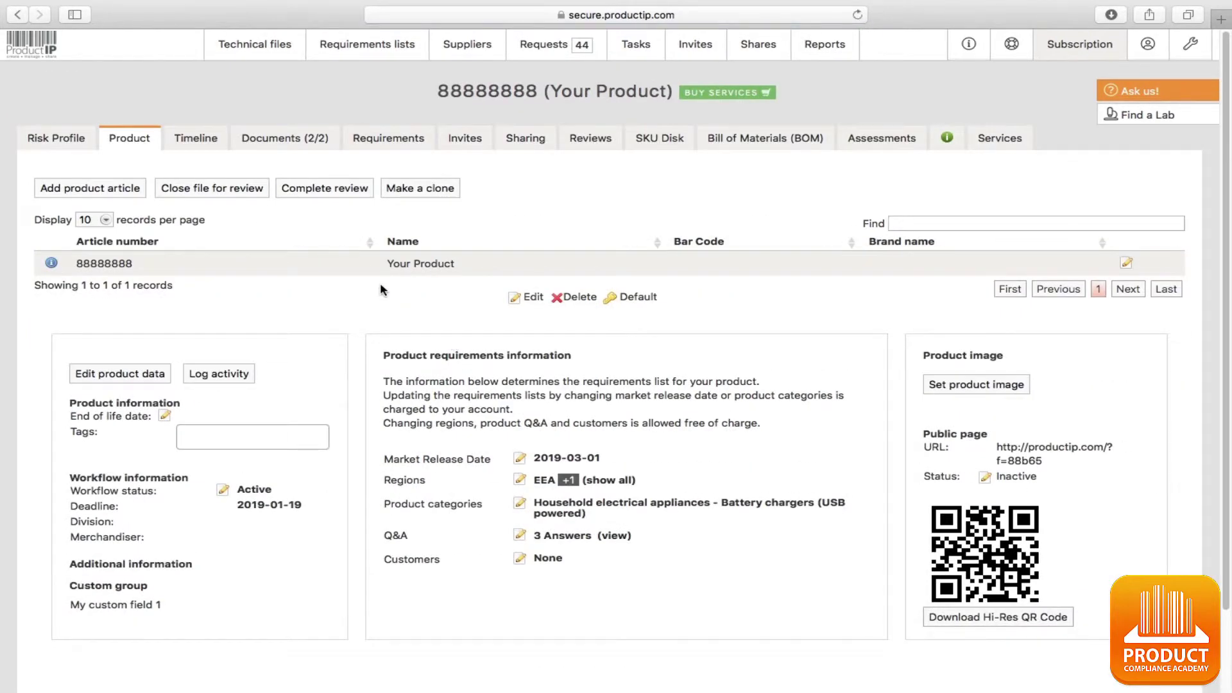
- Select EN 60950-1:2006 and all its amendments under Safety of Electrical equipment in the technical file's requirements list
{"action": "left_click", "coordinate": [375, 145]}
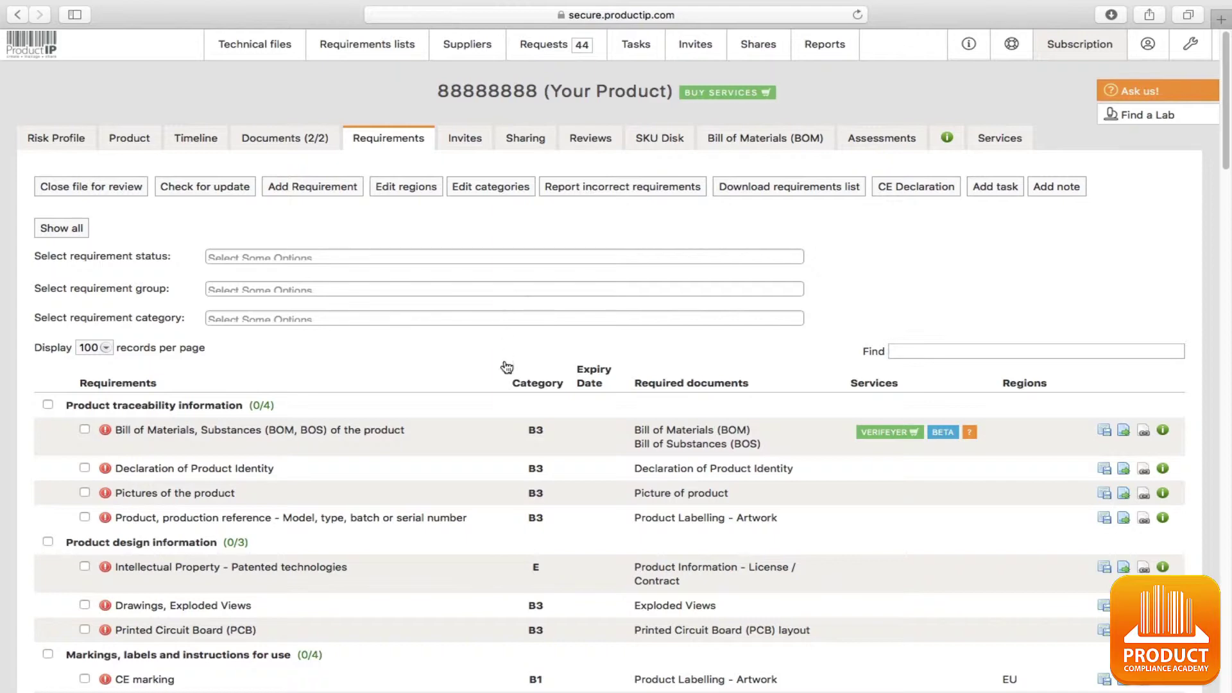
{"action": "scroll", "coordinate": [503, 386], "scroll_direction": "down", "scroll_amount": 3}
{"action": "scroll", "coordinate": [503, 380], "scroll_direction": "down", "scroll_amount": 4}
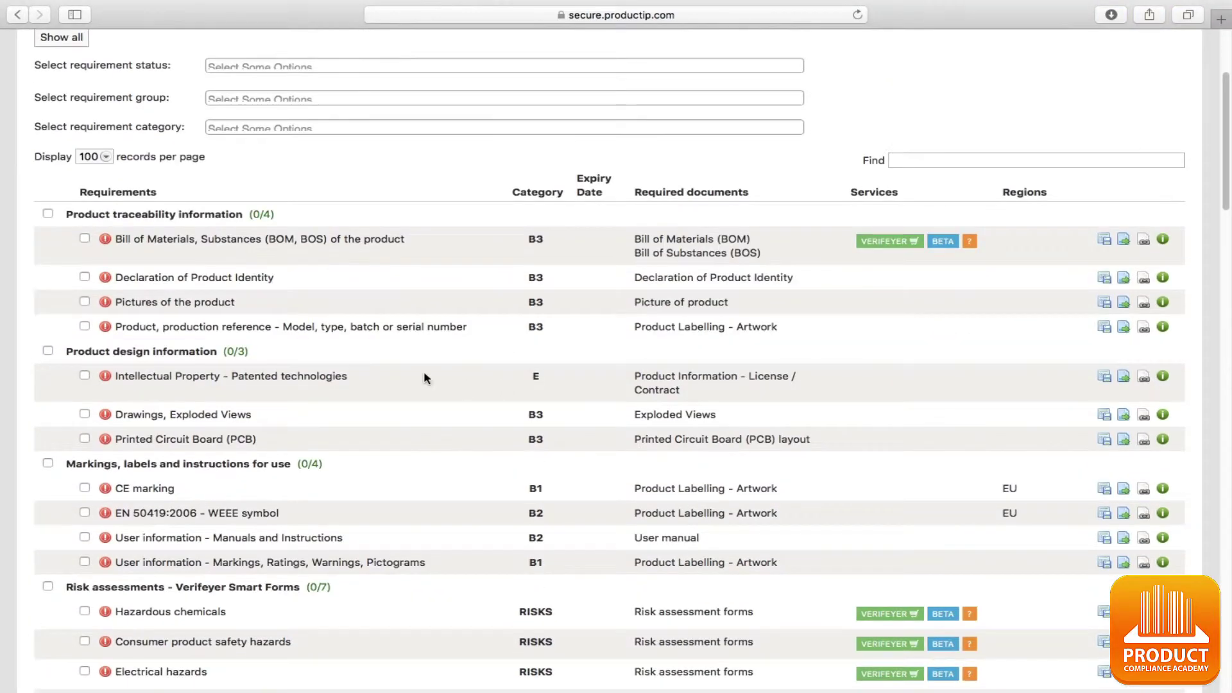
{"action": "scroll", "coordinate": [270, 351], "scroll_direction": "down", "scroll_amount": 14}
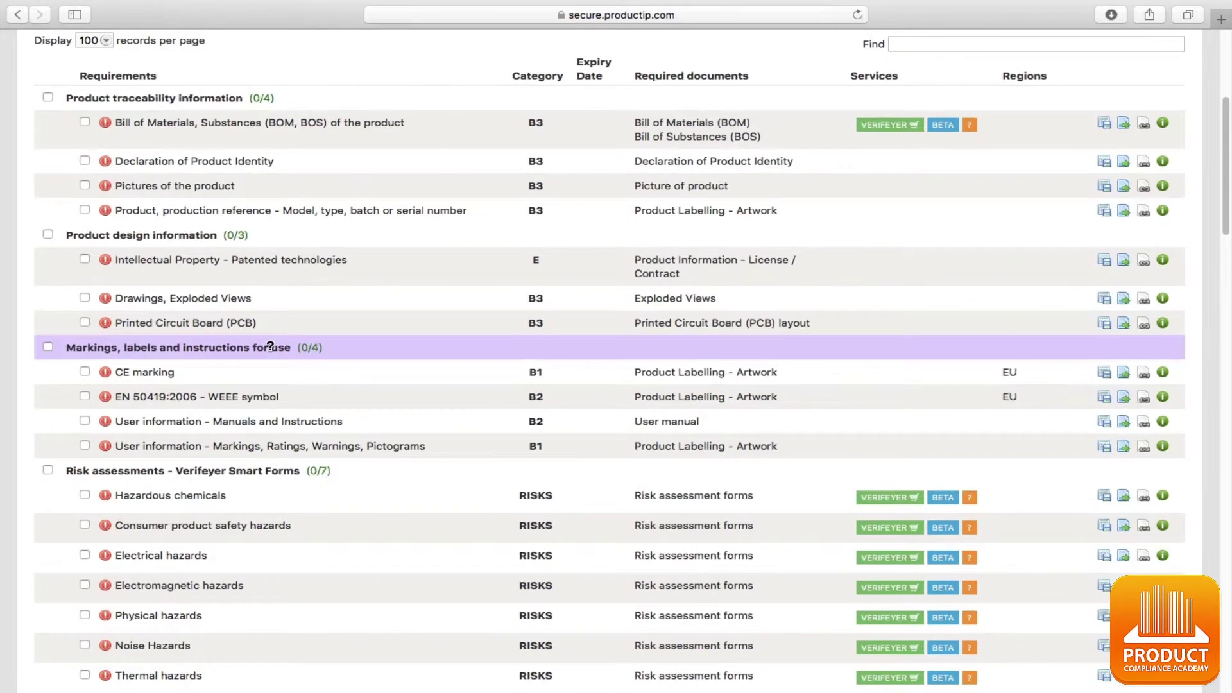
{"action": "scroll", "coordinate": [270, 351], "scroll_direction": "down", "scroll_amount": 15}
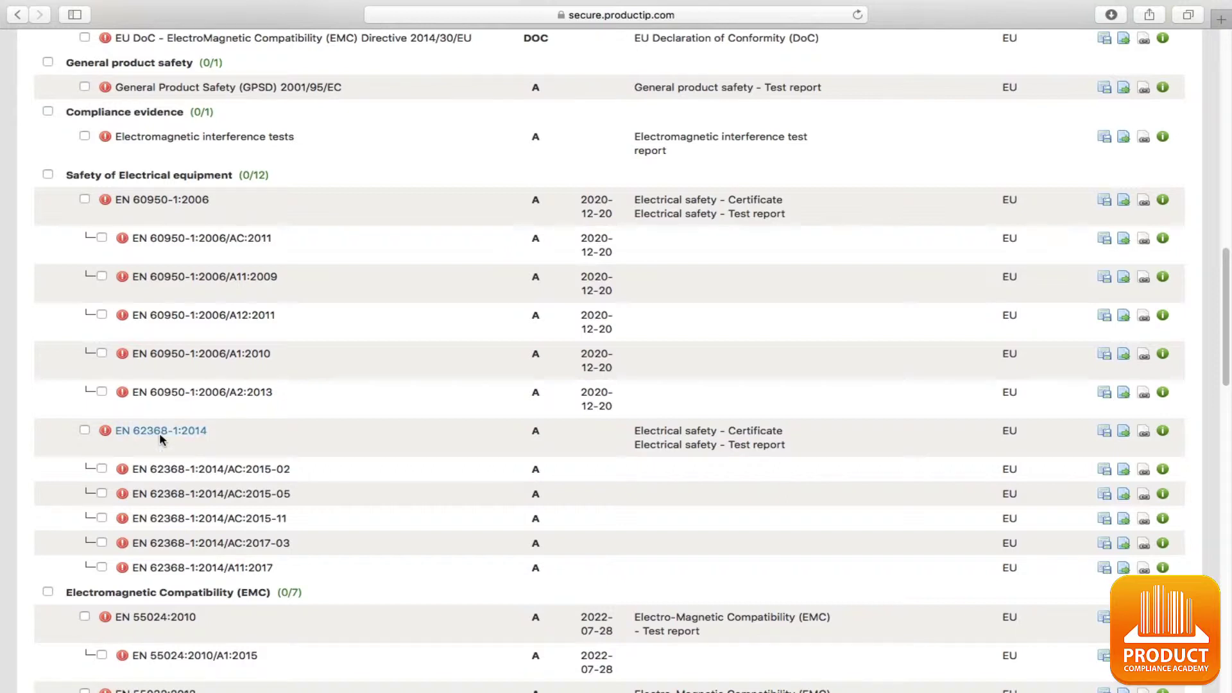
{"action": "mouse_move", "coordinate": [159, 432]}
{"action": "mouse_move", "coordinate": [166, 204]}
{"action": "left_click", "coordinate": [84, 200]}
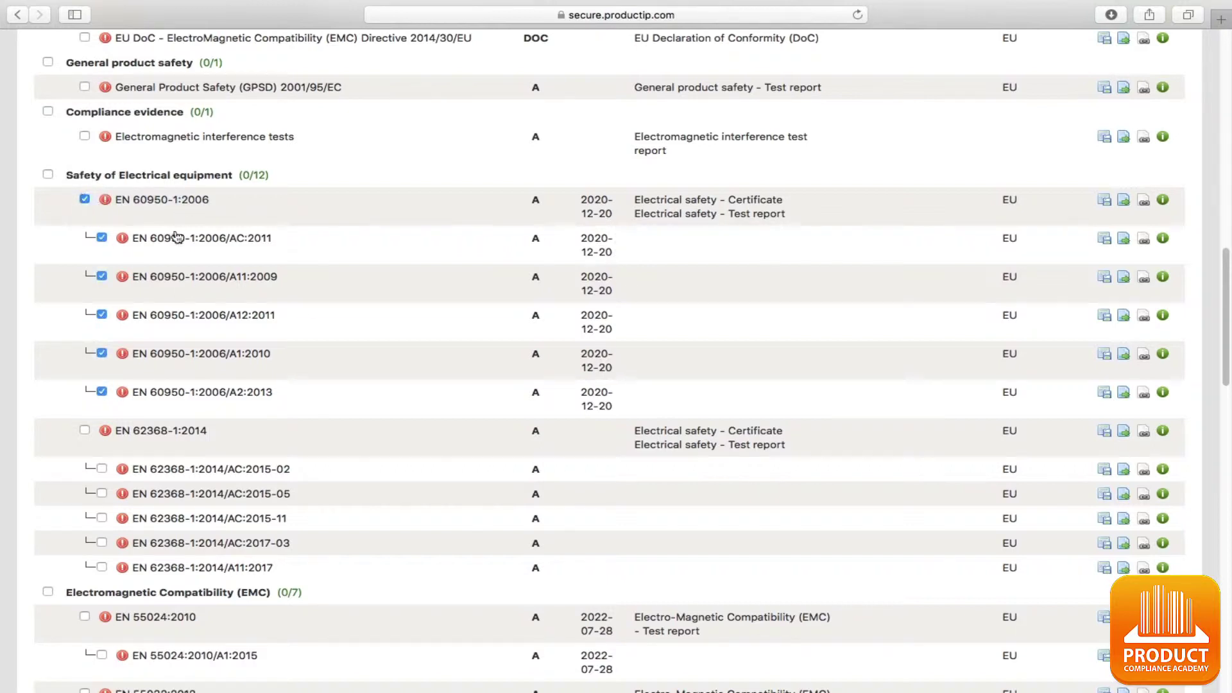
{"action": "mouse_move", "coordinate": [218, 405]}
- Add EN 55024:2010 with its amendment, EN 62680-1-2:2017-01 and EN 62680-1-3:2016 to the selected requirements
{"action": "scroll", "coordinate": [304, 391], "scroll_direction": "down", "scroll_amount": 5}
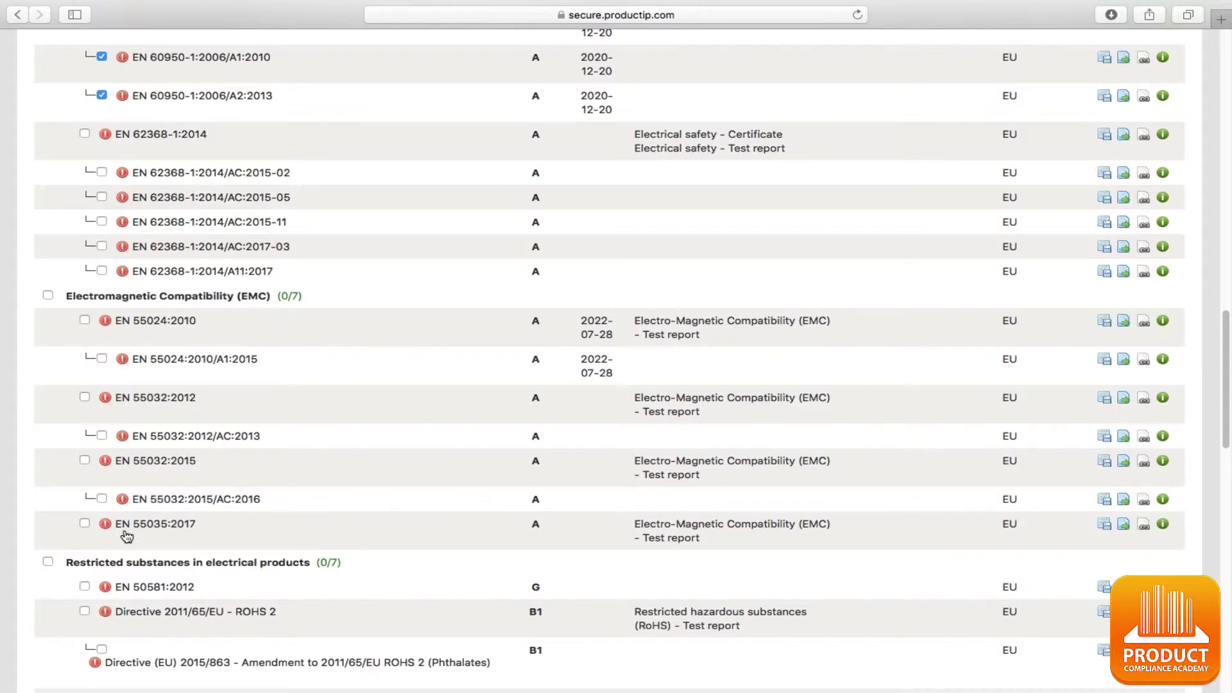
{"action": "left_click", "coordinate": [85, 321]}
{"action": "scroll", "coordinate": [375, 442], "scroll_direction": "down", "scroll_amount": 2}
{"action": "scroll", "coordinate": [377, 443], "scroll_direction": "down", "scroll_amount": 5}
{"action": "scroll", "coordinate": [379, 445], "scroll_direction": "down", "scroll_amount": 10}
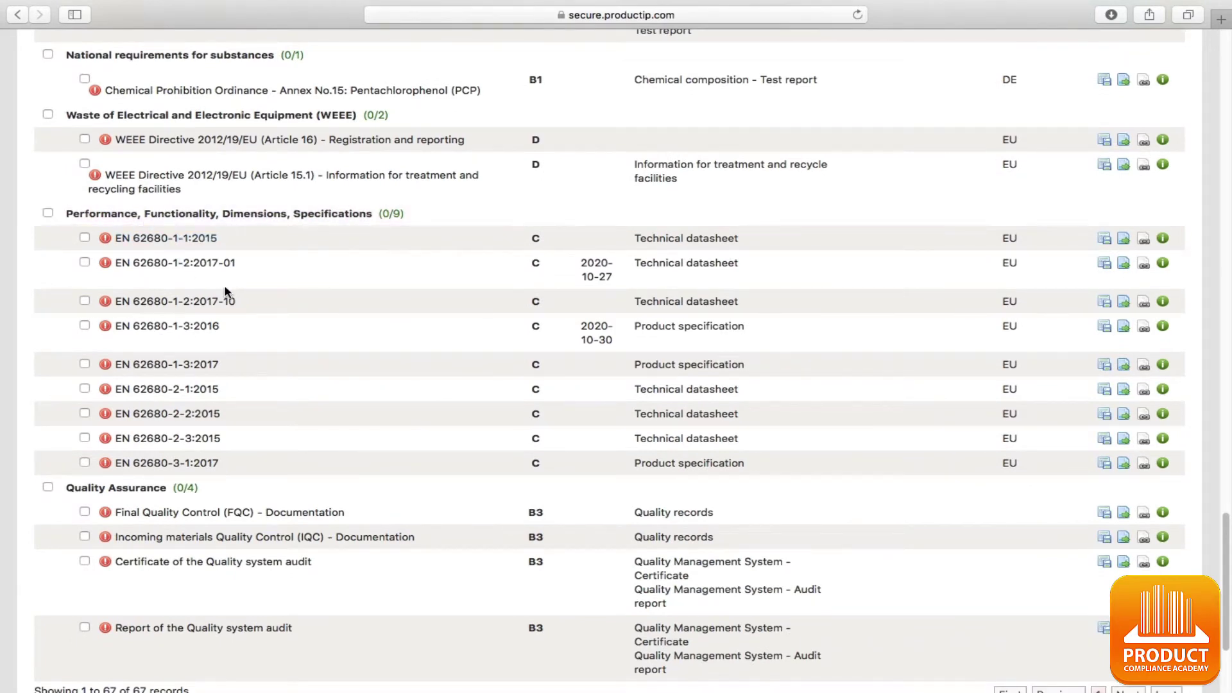
{"action": "left_click", "coordinate": [90, 265]}
{"action": "left_click", "coordinate": [88, 327]}
- Declare the selected requirements not applicable, giving the reason "Wird durch Nachfolgenorm ersetzt!"
{"action": "scroll", "coordinate": [330, 415], "scroll_direction": "down", "scroll_amount": 1}
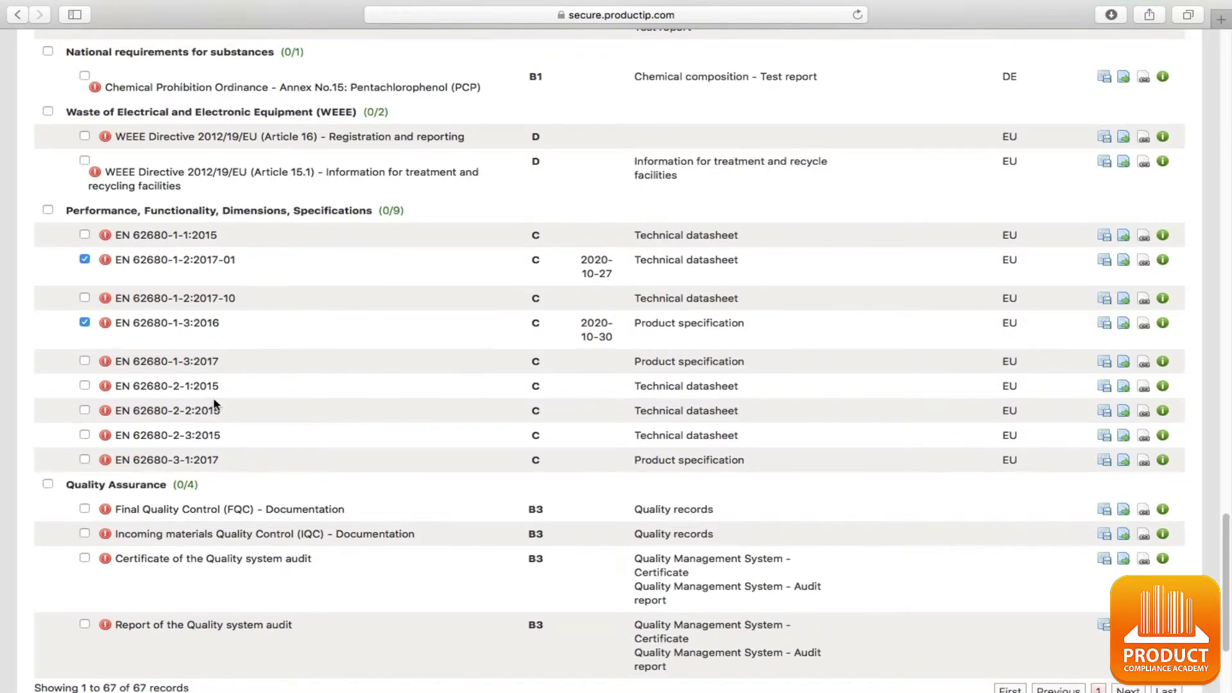
{"action": "scroll", "coordinate": [395, 442], "scroll_direction": "down", "scroll_amount": 4}
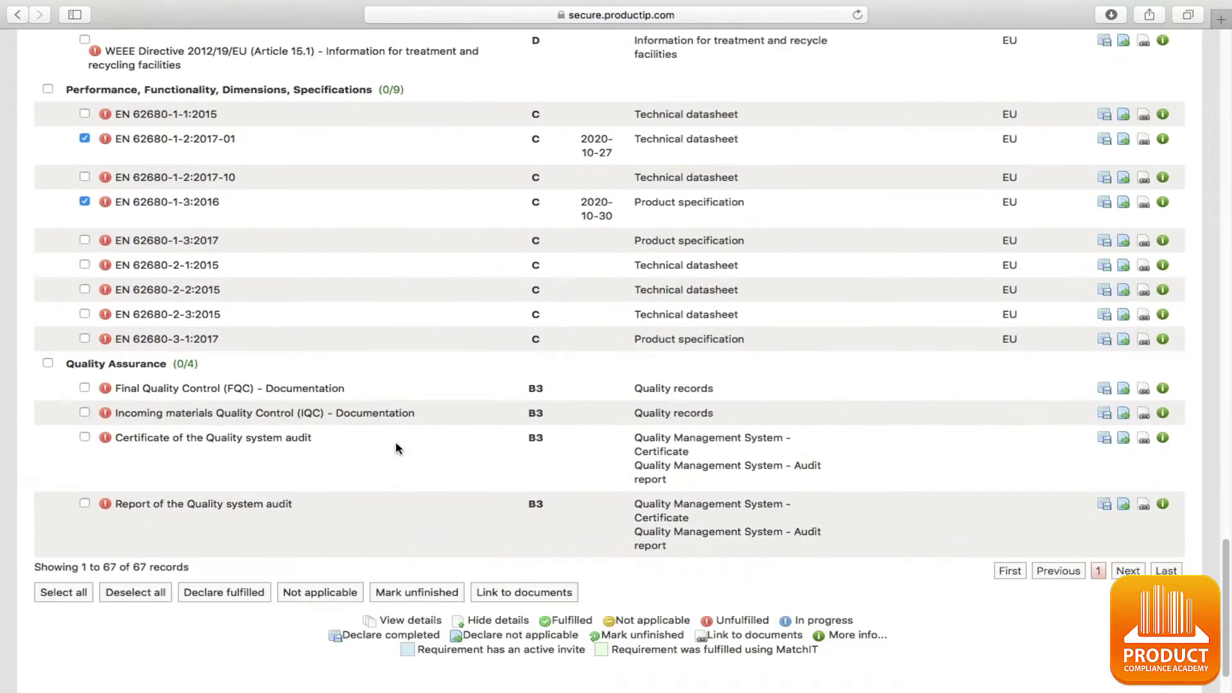
{"action": "scroll", "coordinate": [395, 446], "scroll_direction": "down", "scroll_amount": 2}
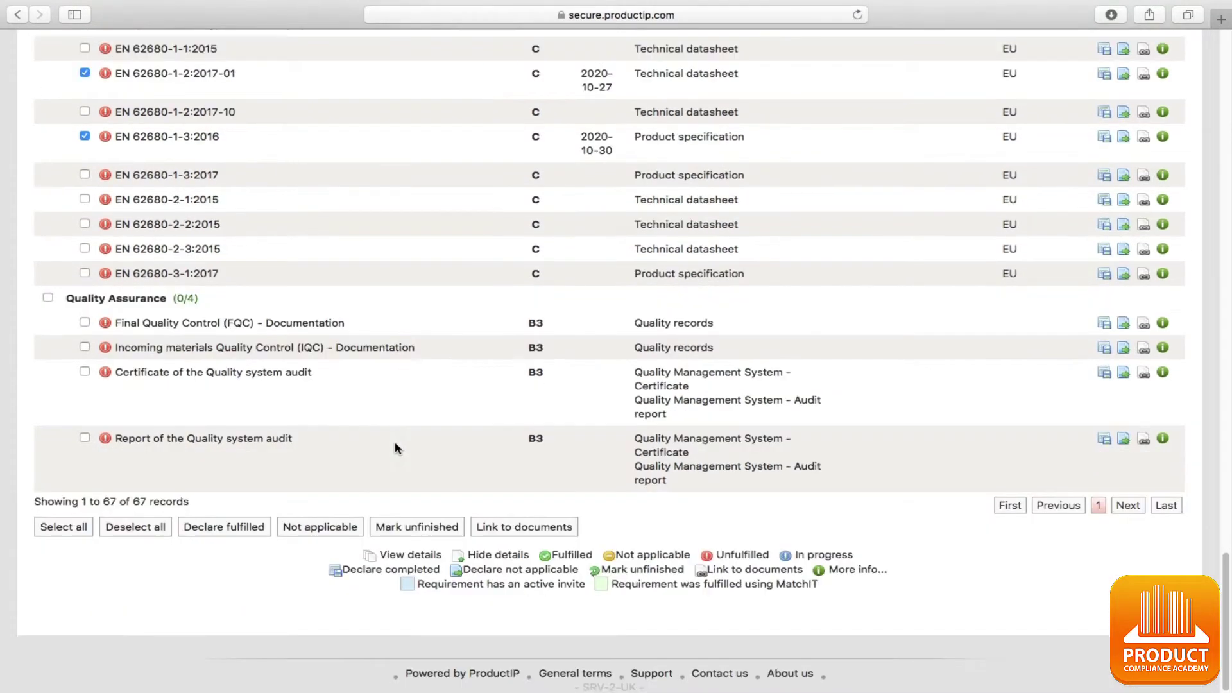
{"action": "left_click", "coordinate": [323, 528]}
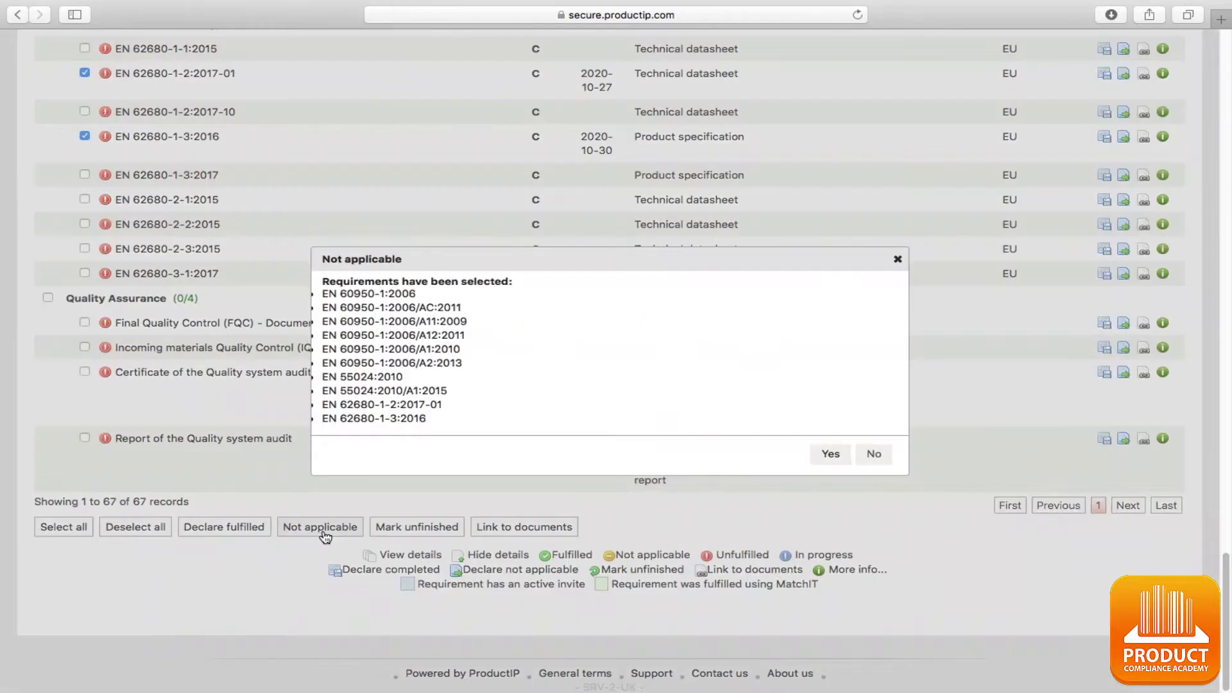
{"action": "left_click", "coordinate": [829, 454]}
{"action": "left_click", "coordinate": [329, 135]}
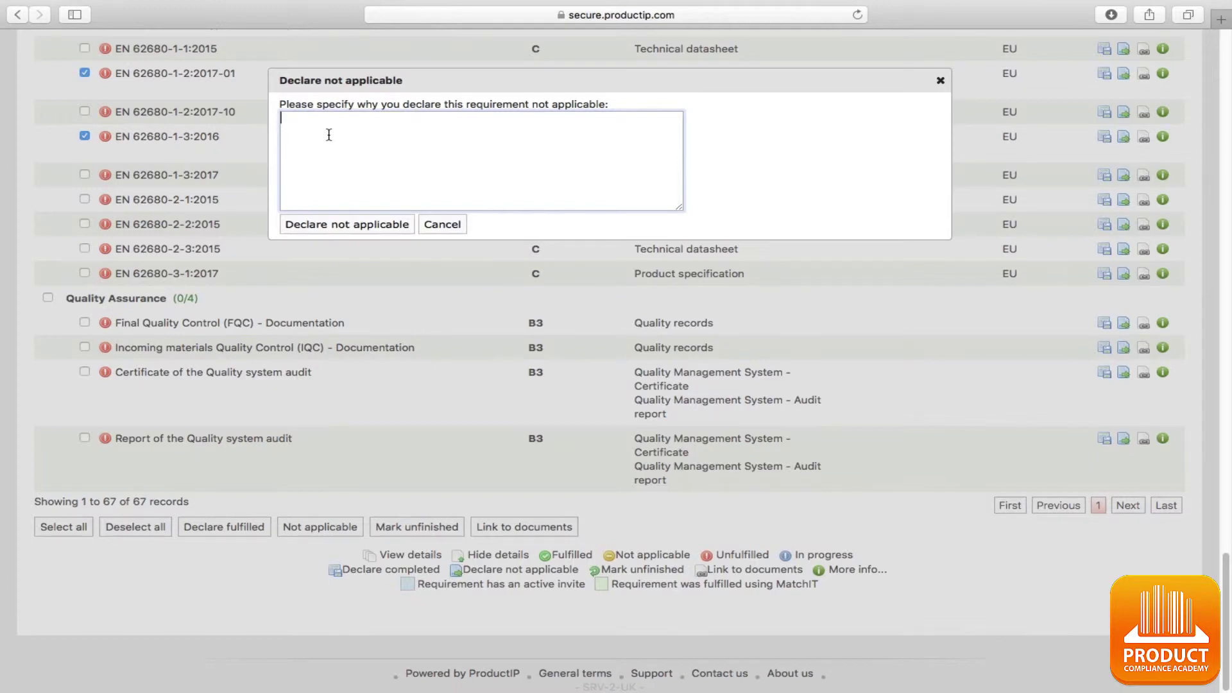
{"action": "type", "text": "Wird durch Nachfolgenor"}
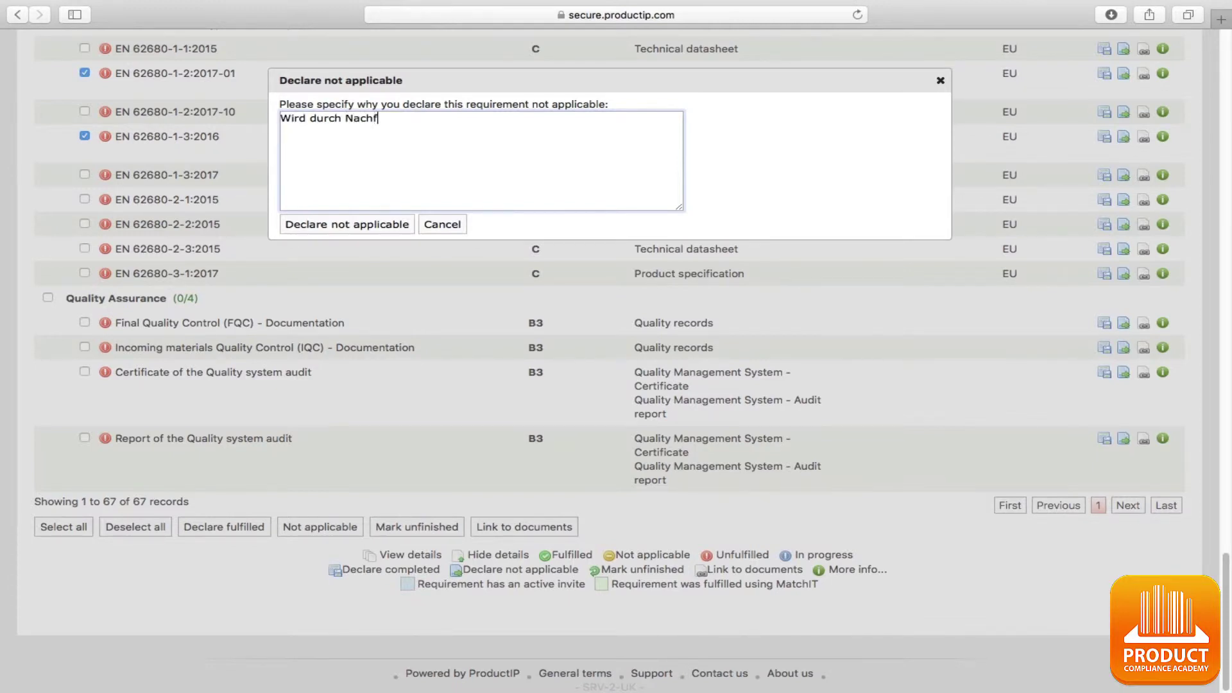
{"action": "type", "text": "m ersetzt!"}
{"action": "left_click", "coordinate": [377, 227]}
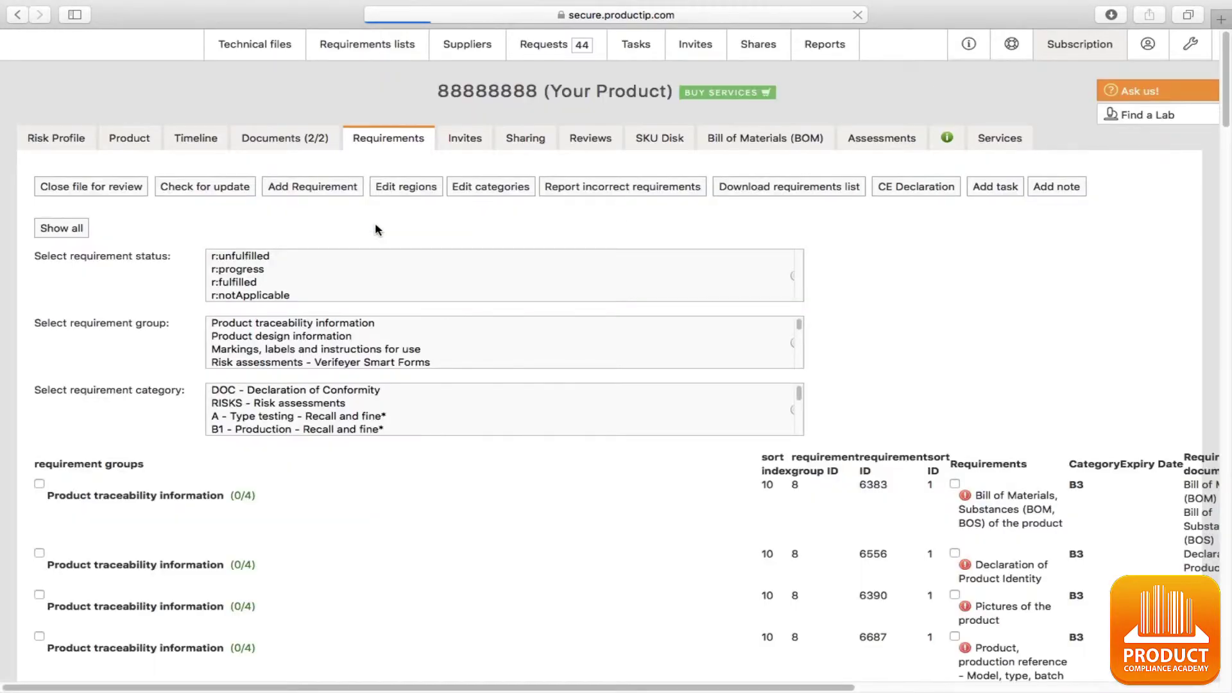
- Start a user invitation for the technical file and fill in the recipient from the suggested Supplier-A contact
{"action": "scroll", "coordinate": [564, 429], "scroll_direction": "down", "scroll_amount": 1}
{"action": "scroll", "coordinate": [564, 423], "scroll_direction": "down", "scroll_amount": 15}
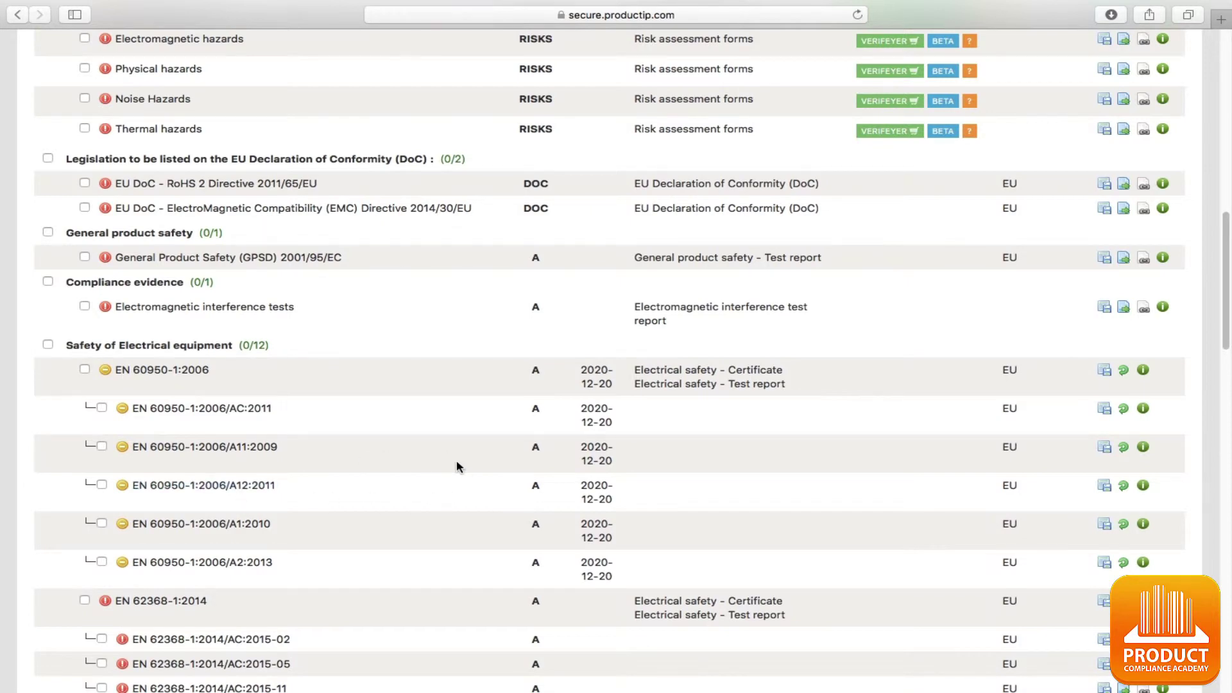
{"action": "scroll", "coordinate": [456, 462], "scroll_direction": "up", "scroll_amount": 5}
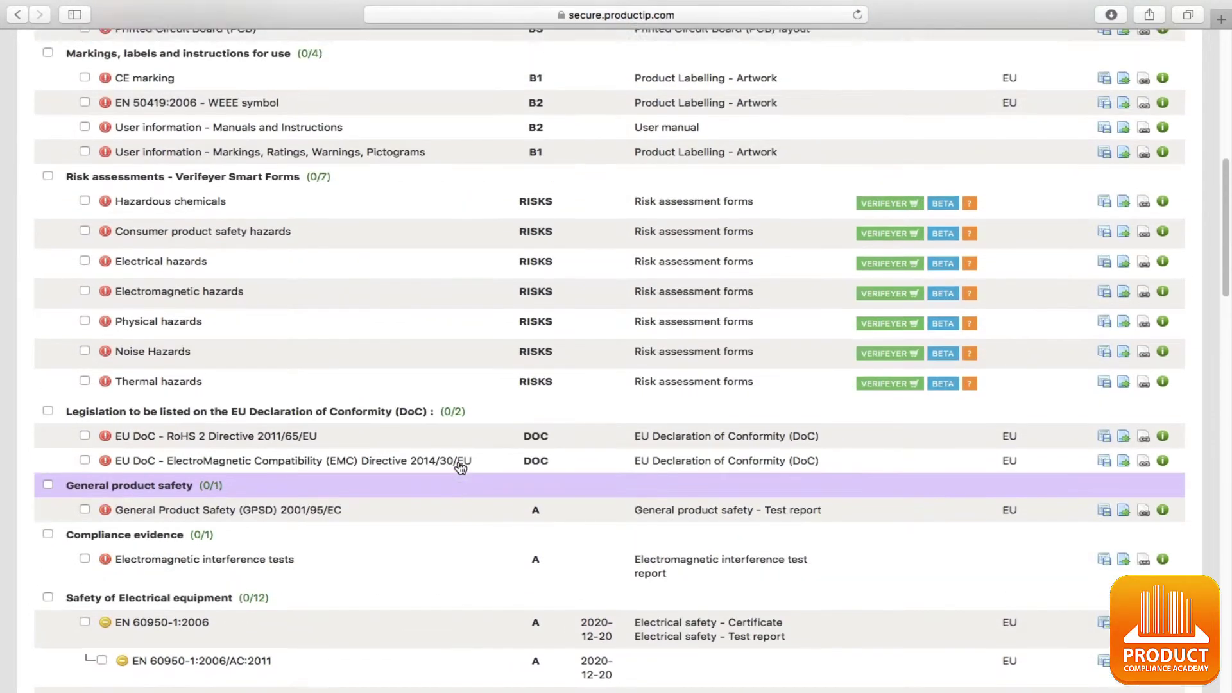
{"action": "scroll", "coordinate": [459, 467], "scroll_direction": "up", "scroll_amount": 2}
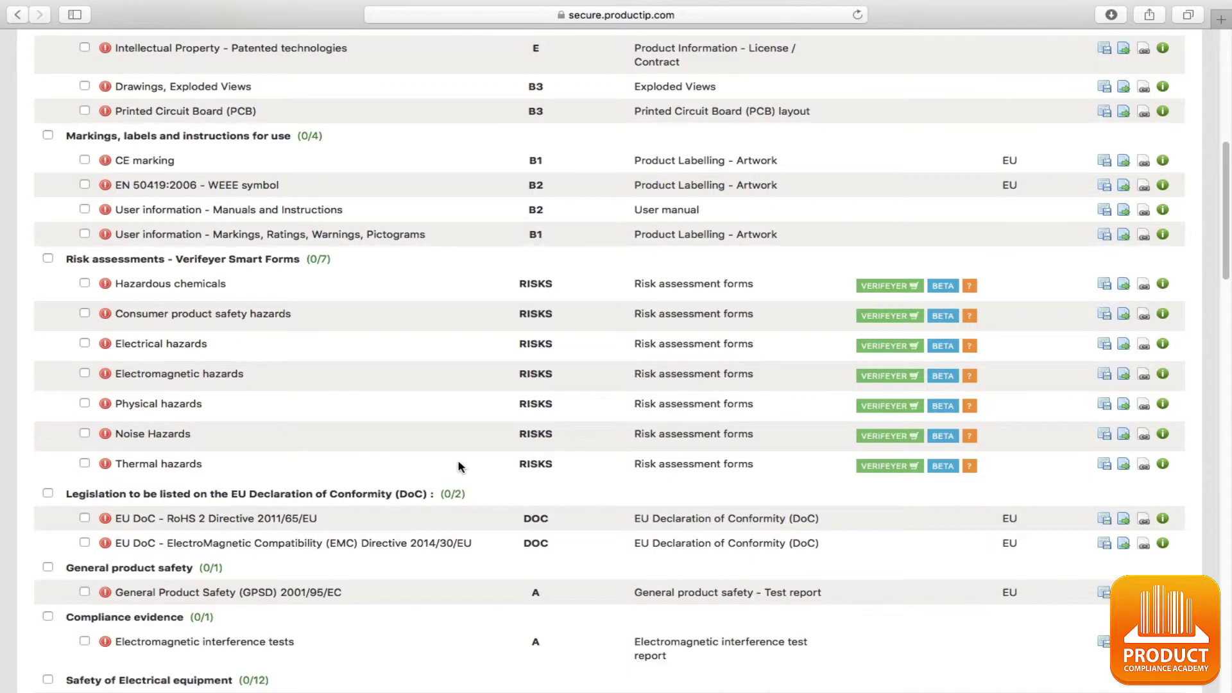
{"action": "scroll", "coordinate": [448, 469], "scroll_direction": "up", "scroll_amount": 1}
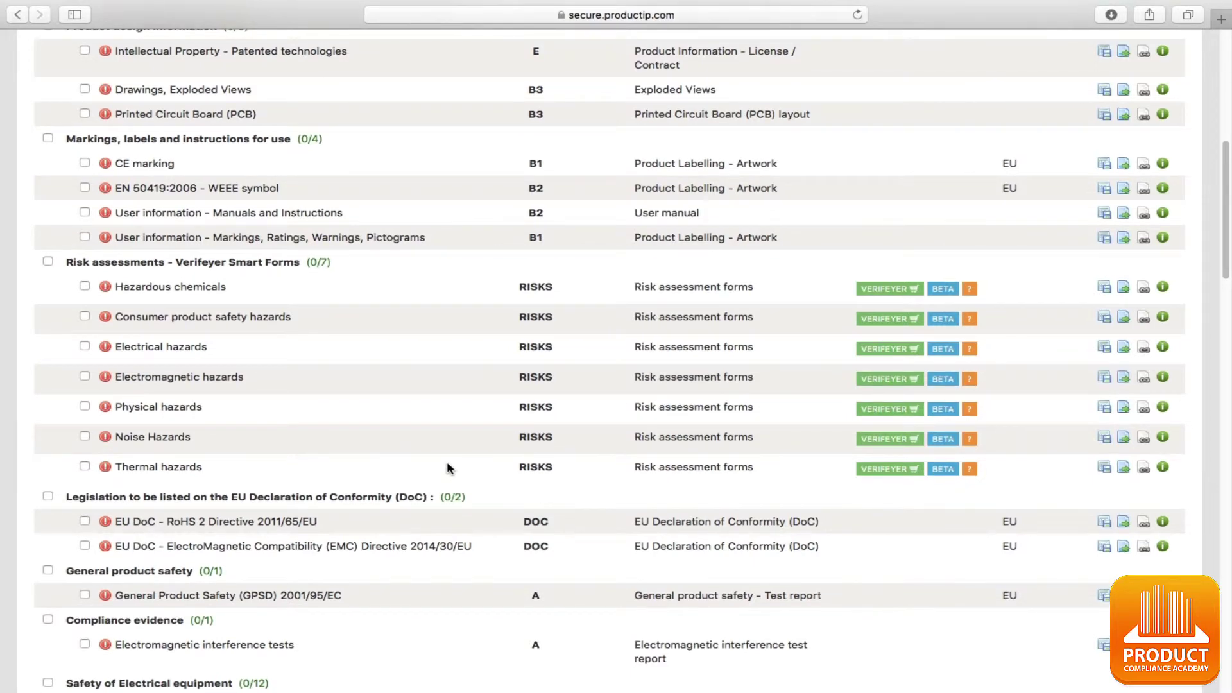
{"action": "scroll", "coordinate": [446, 467], "scroll_direction": "up", "scroll_amount": 10}
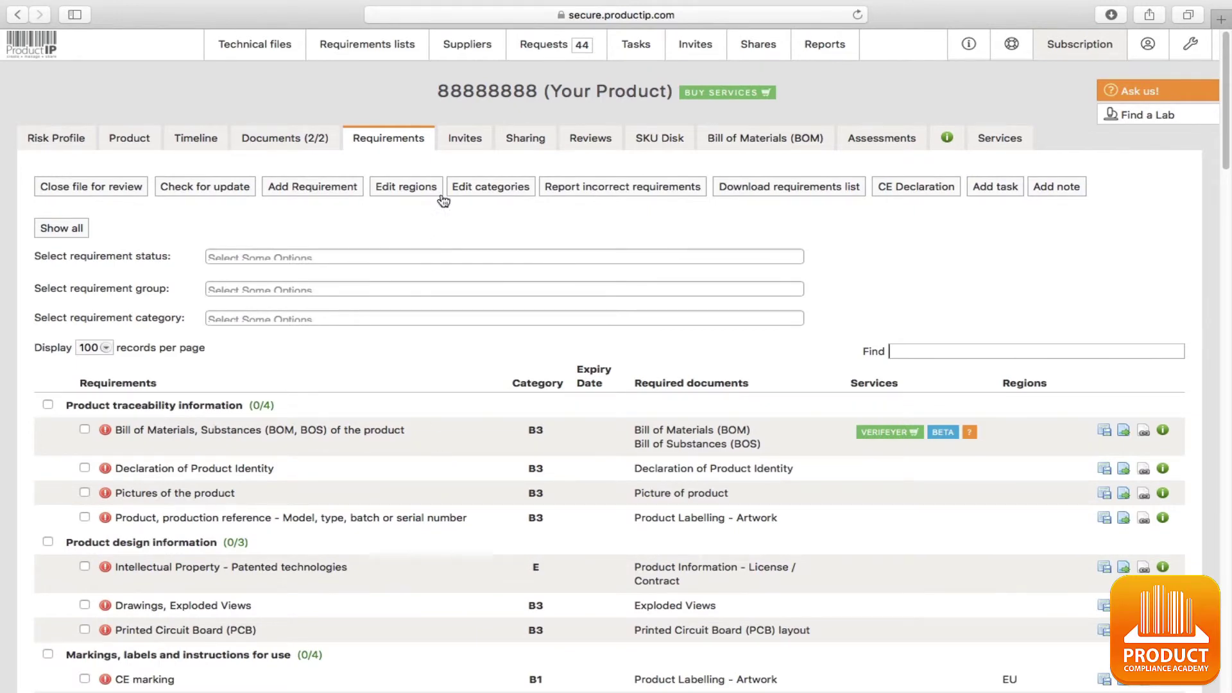
{"action": "left_click", "coordinate": [465, 140]}
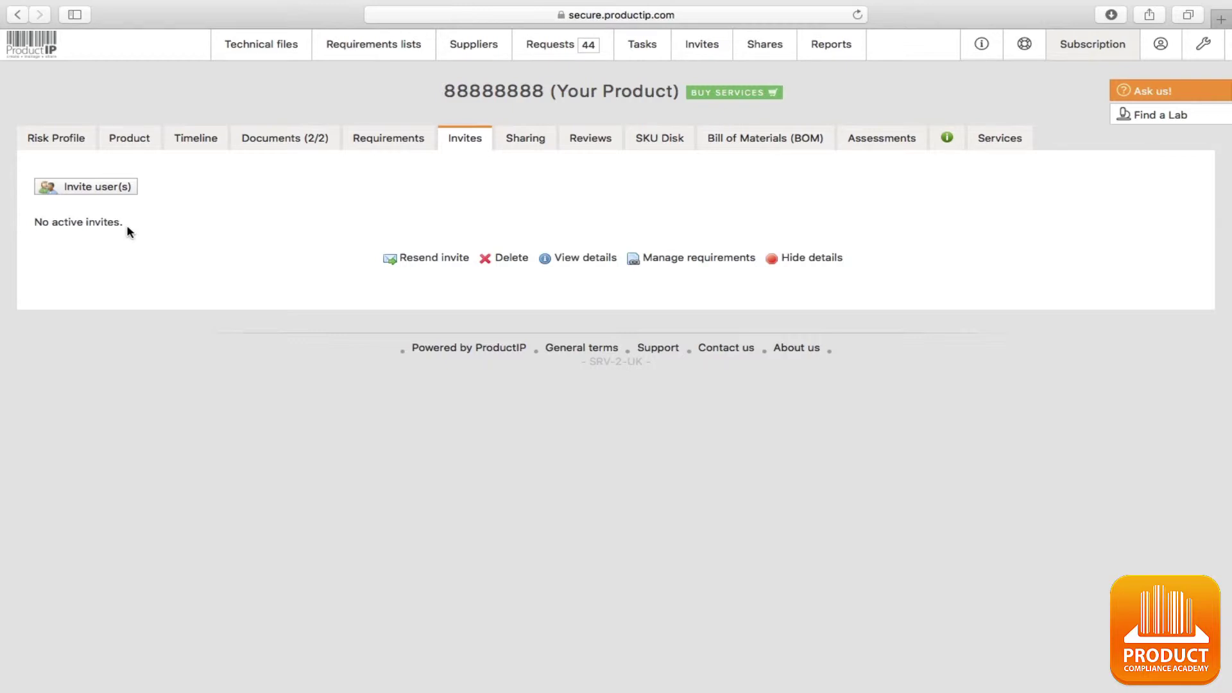
{"action": "left_click", "coordinate": [106, 192]}
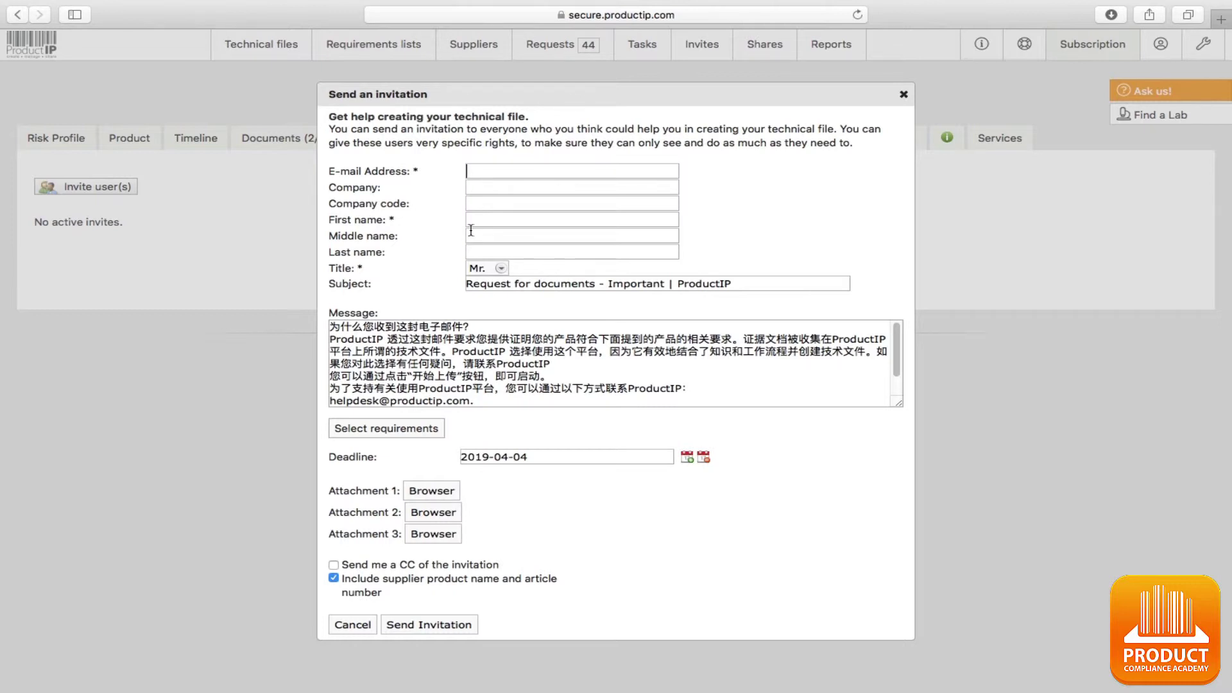
{"action": "left_click", "coordinate": [497, 172]}
{"action": "type", "text": "supplier-a"}
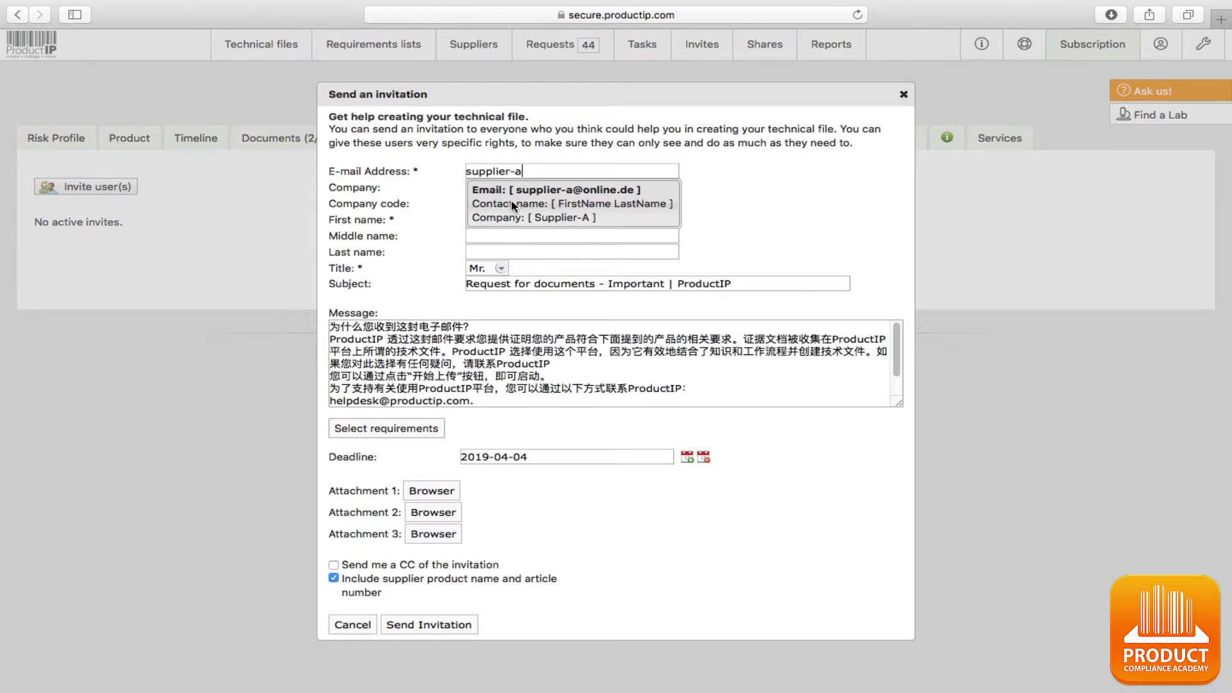
{"action": "left_click", "coordinate": [511, 205]}
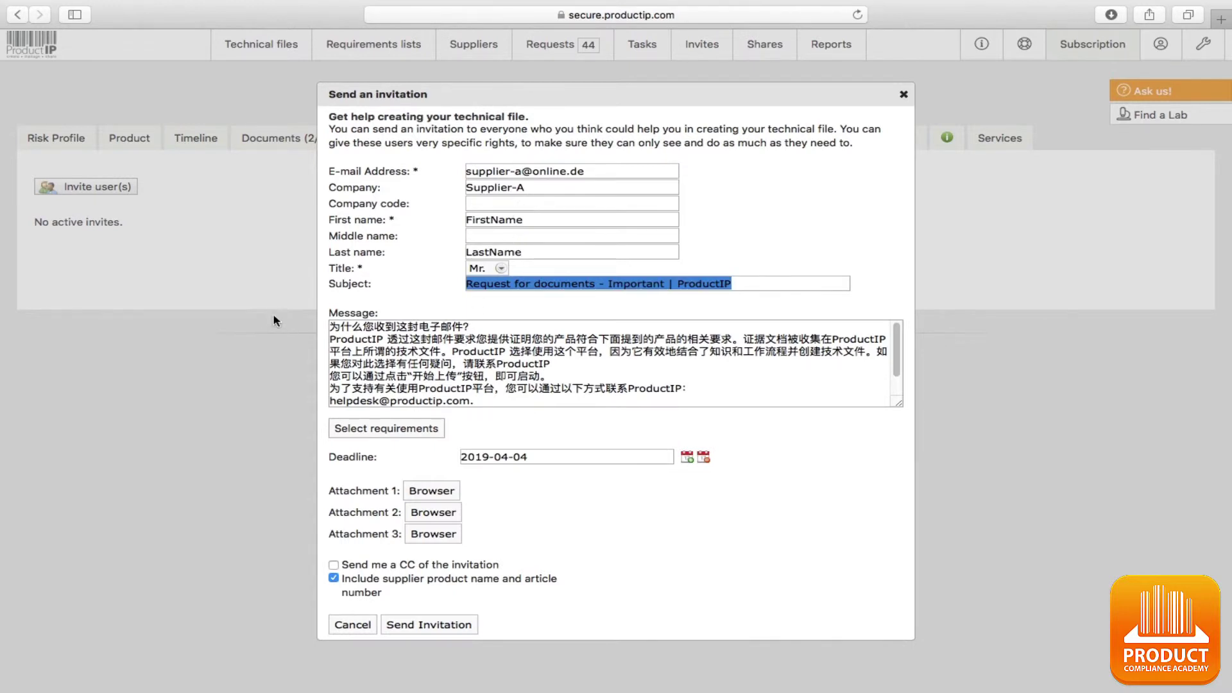
- Replace the Chinese invitation message with the copied English text and enlarge the message box to show it completely
{"action": "left_click_drag", "start_coordinate": [899, 403], "coordinate": [895, 436]}
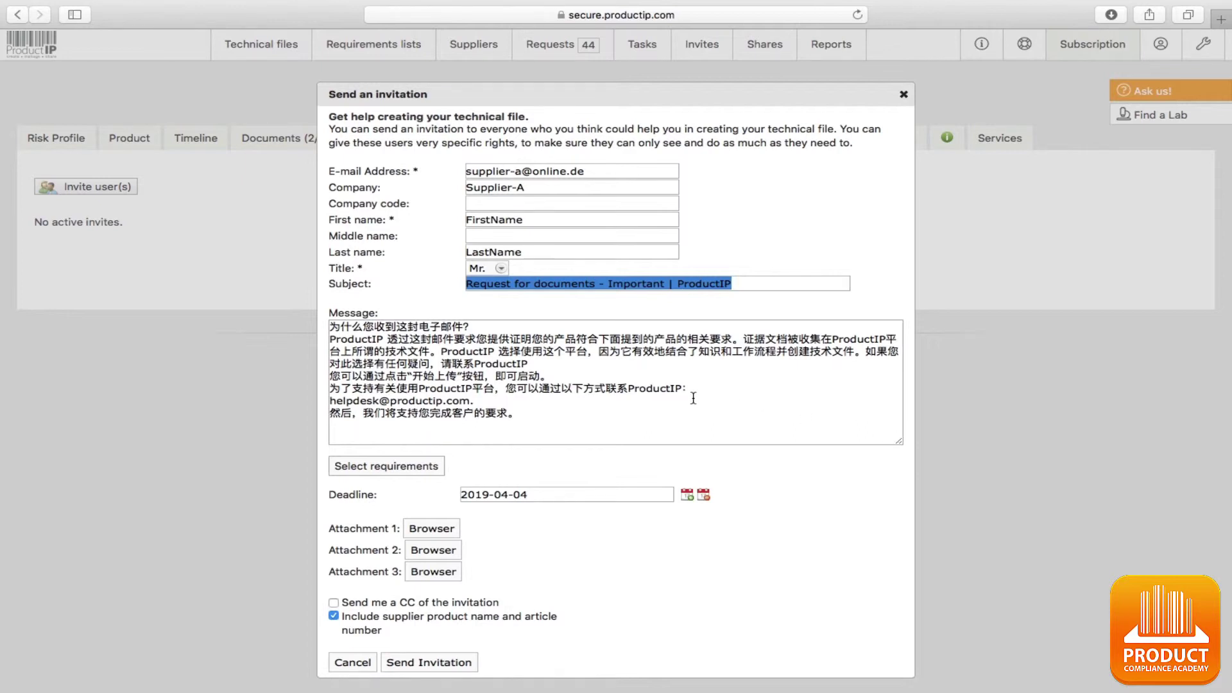
{"action": "left_click_drag", "start_coordinate": [518, 414], "coordinate": [329, 325]}
{"action": "right_click", "coordinate": [363, 334]}
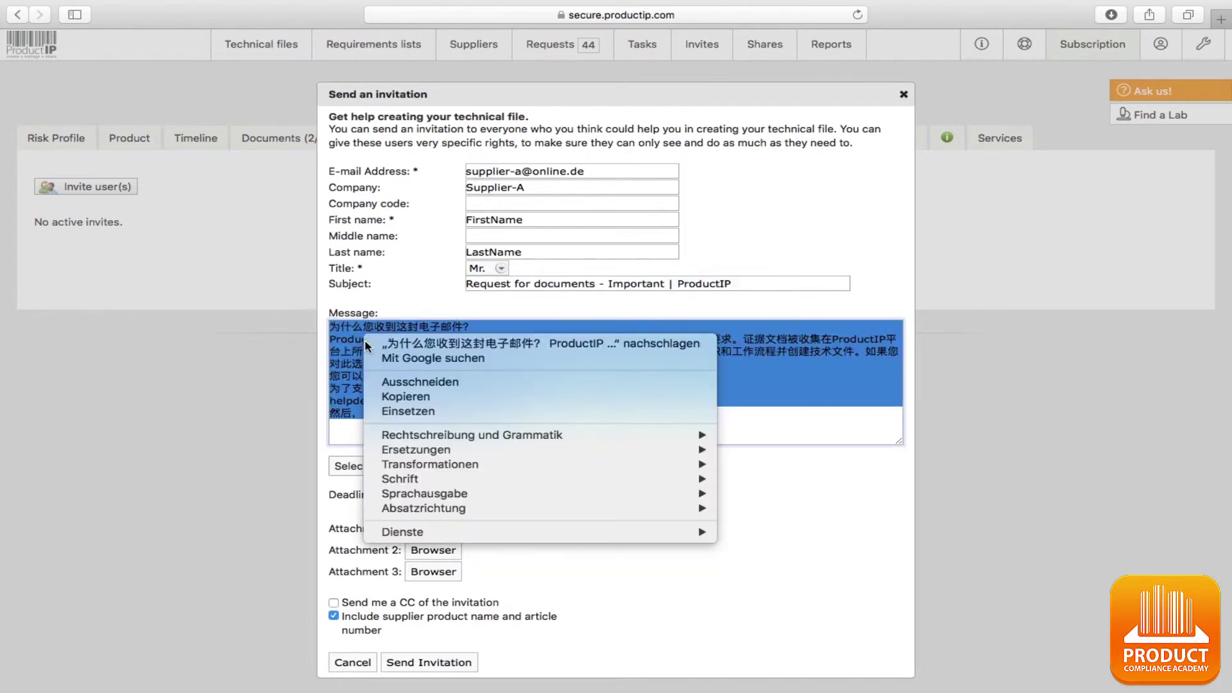
{"action": "left_click", "coordinate": [393, 415]}
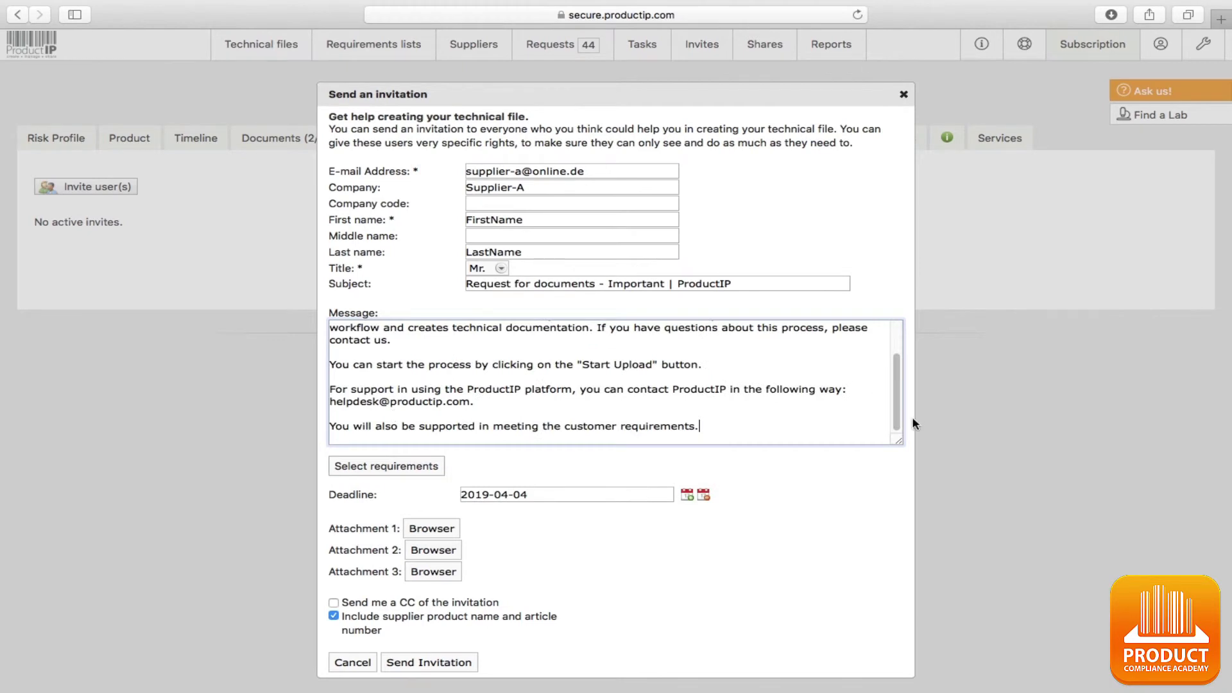
{"action": "left_click_drag", "start_coordinate": [898, 440], "coordinate": [899, 482]}
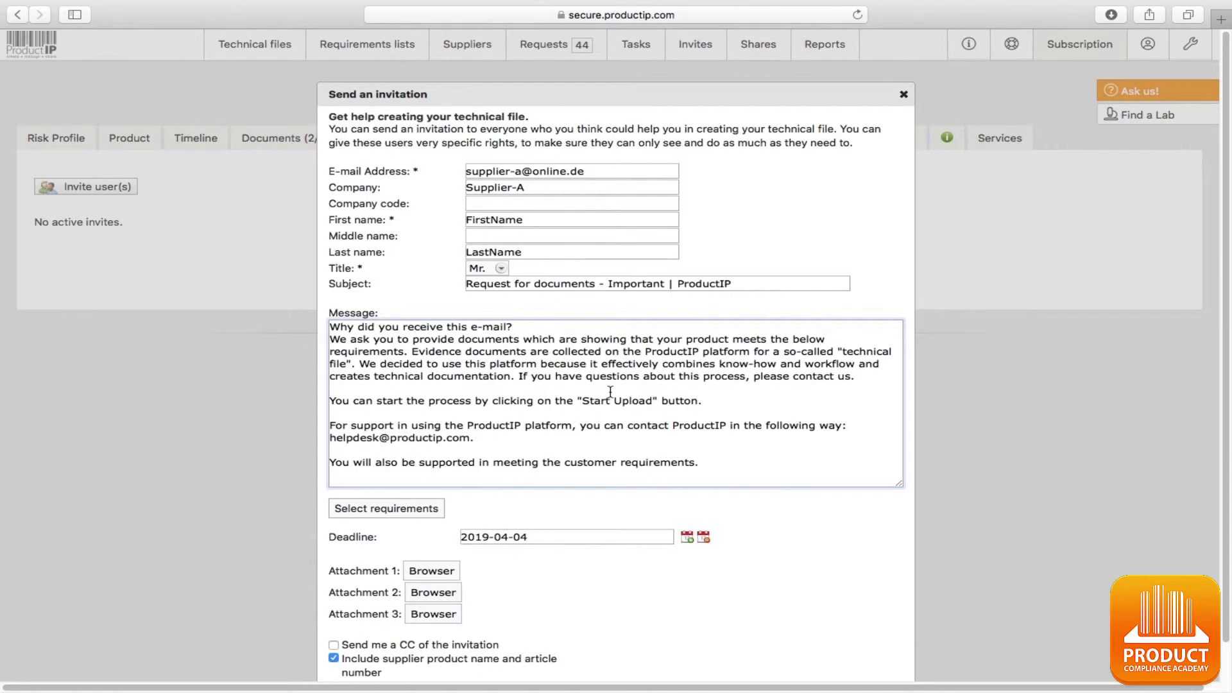
- Include the requirement categories DOC, A, B1, B2 and B3 in the invitation and save the selection
{"action": "left_click", "coordinate": [430, 509]}
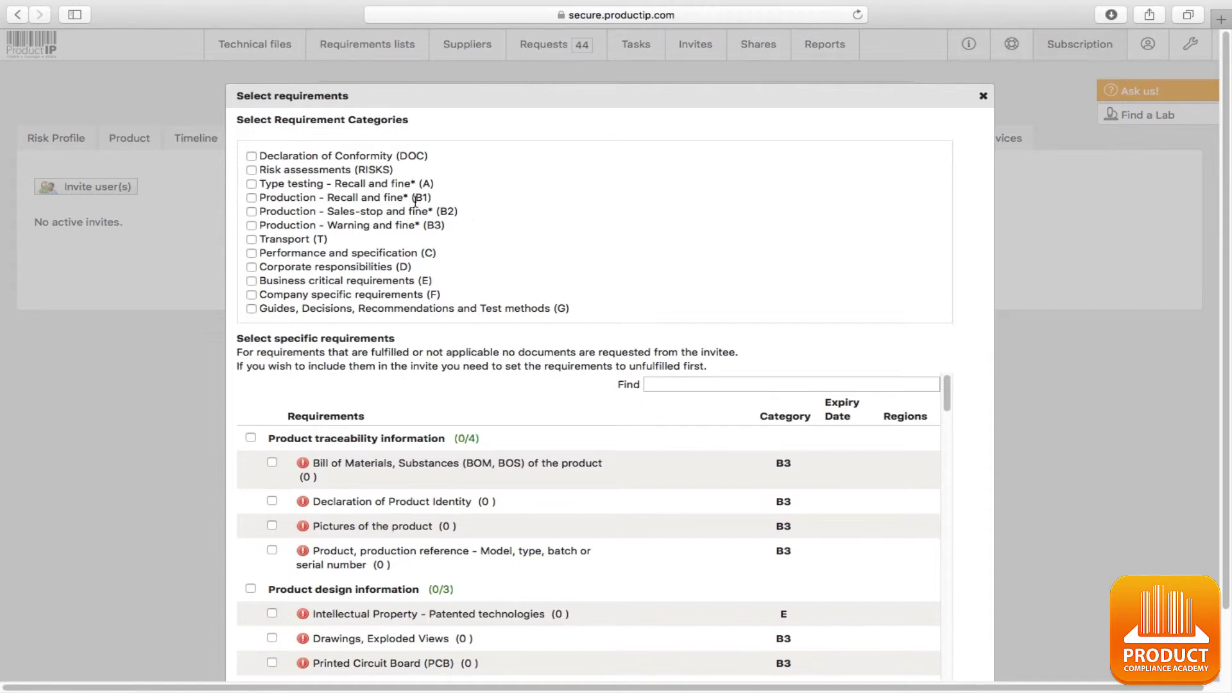
{"action": "left_click", "coordinate": [252, 157]}
{"action": "left_click", "coordinate": [251, 186]}
{"action": "left_click", "coordinate": [251, 198]}
{"action": "left_click", "coordinate": [251, 212]}
{"action": "left_click", "coordinate": [251, 225]}
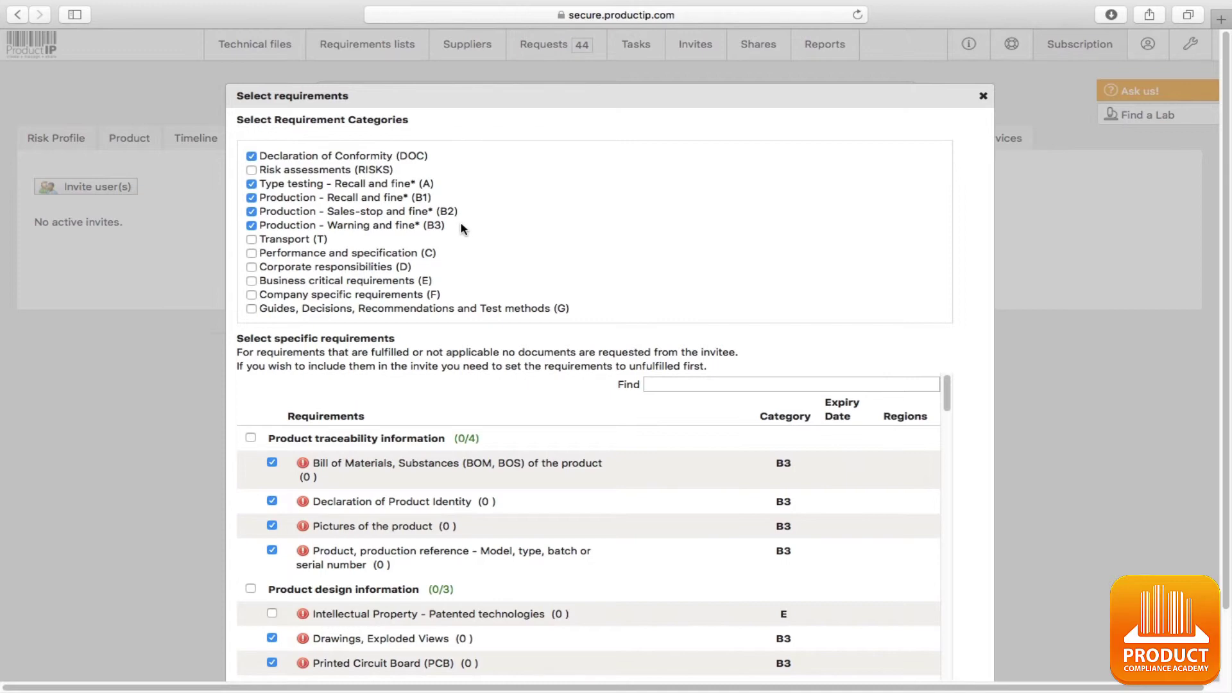
{"action": "scroll", "coordinate": [461, 224], "scroll_direction": "down", "scroll_amount": 3}
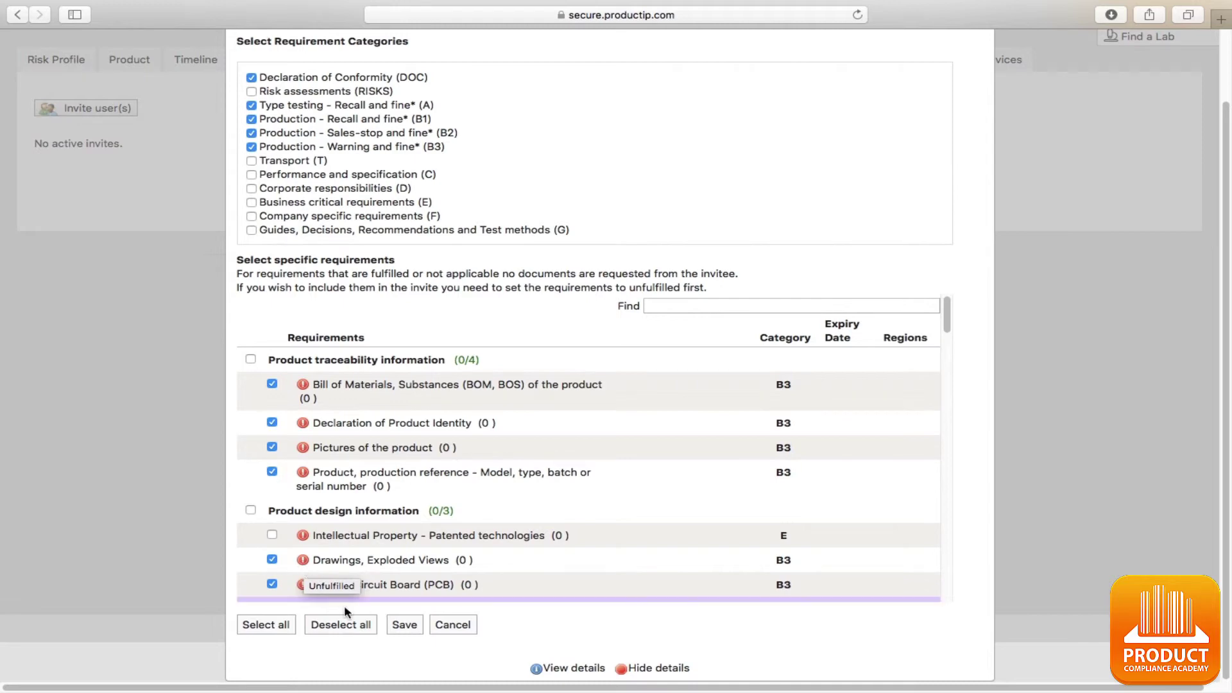
{"action": "left_click", "coordinate": [396, 629]}
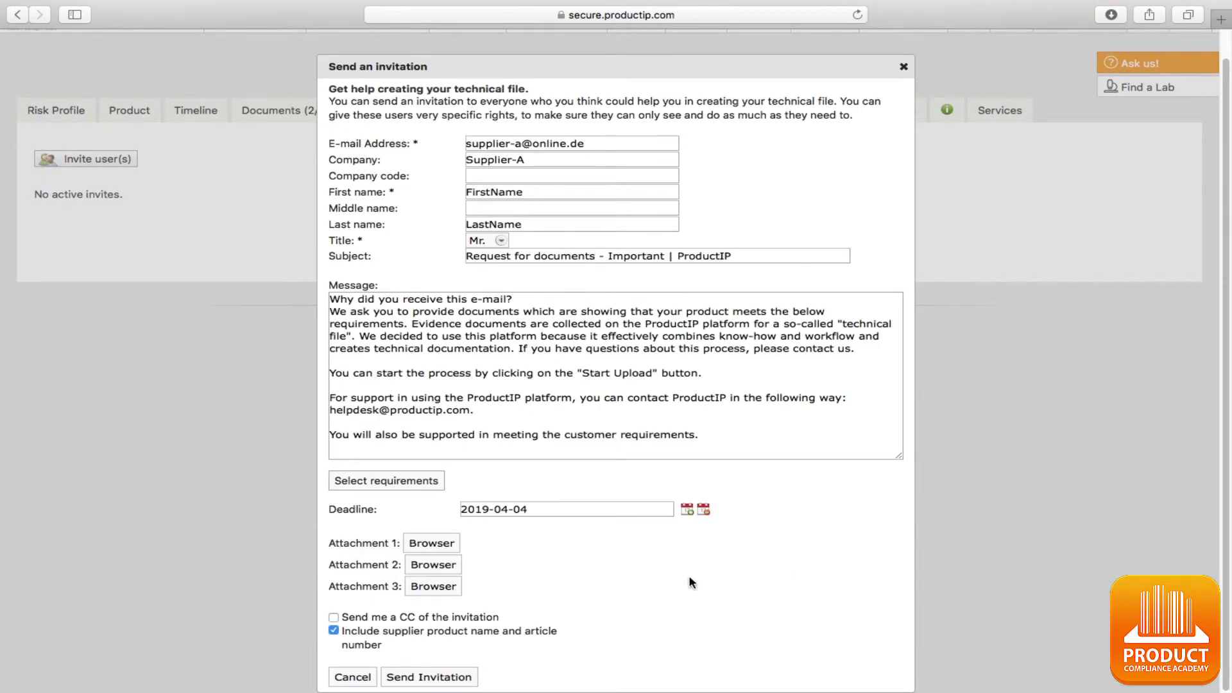
- View the calendar for choosing the invitation's deadline
{"action": "scroll", "coordinate": [677, 549], "scroll_direction": "up", "scroll_amount": 2}
{"action": "scroll", "coordinate": [548, 379], "scroll_direction": "up", "scroll_amount": 2}
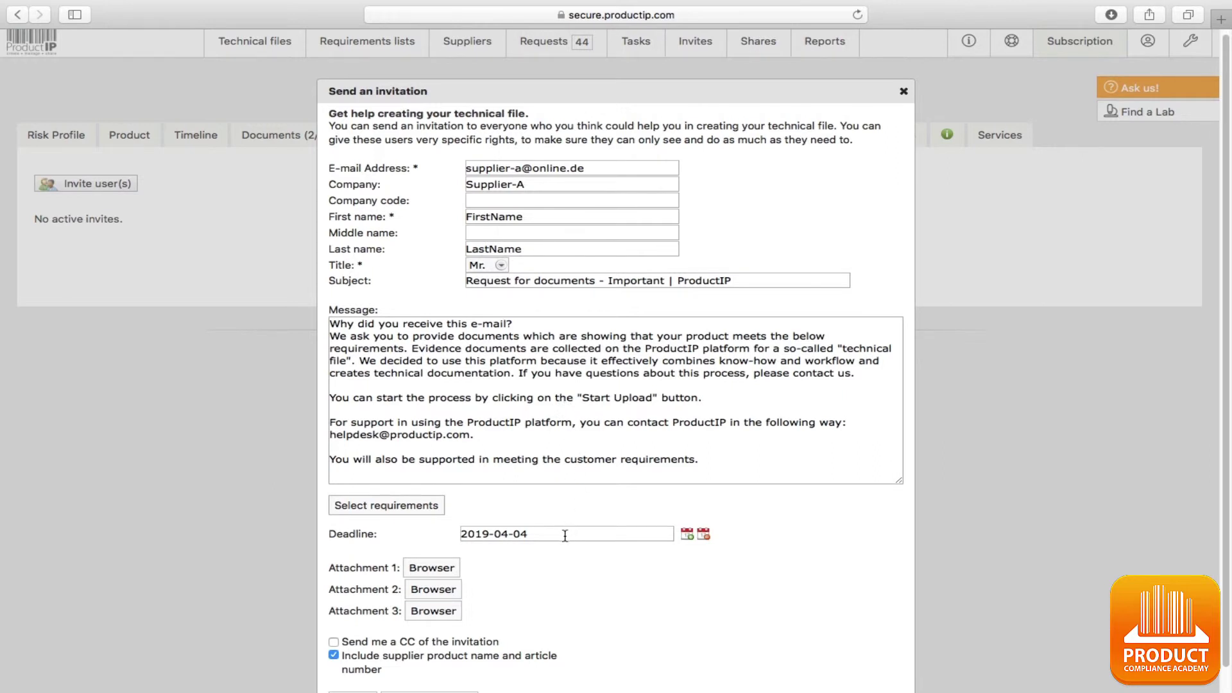
{"action": "left_click", "coordinate": [531, 540]}
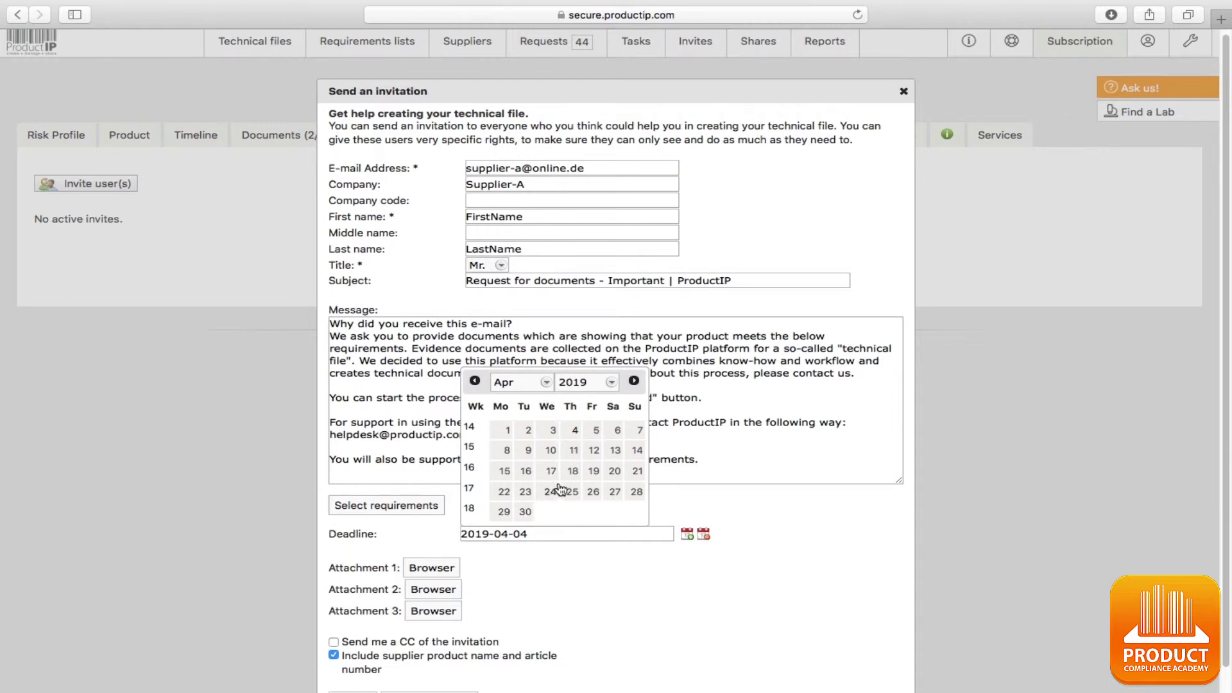
{"action": "left_click", "coordinate": [741, 503]}
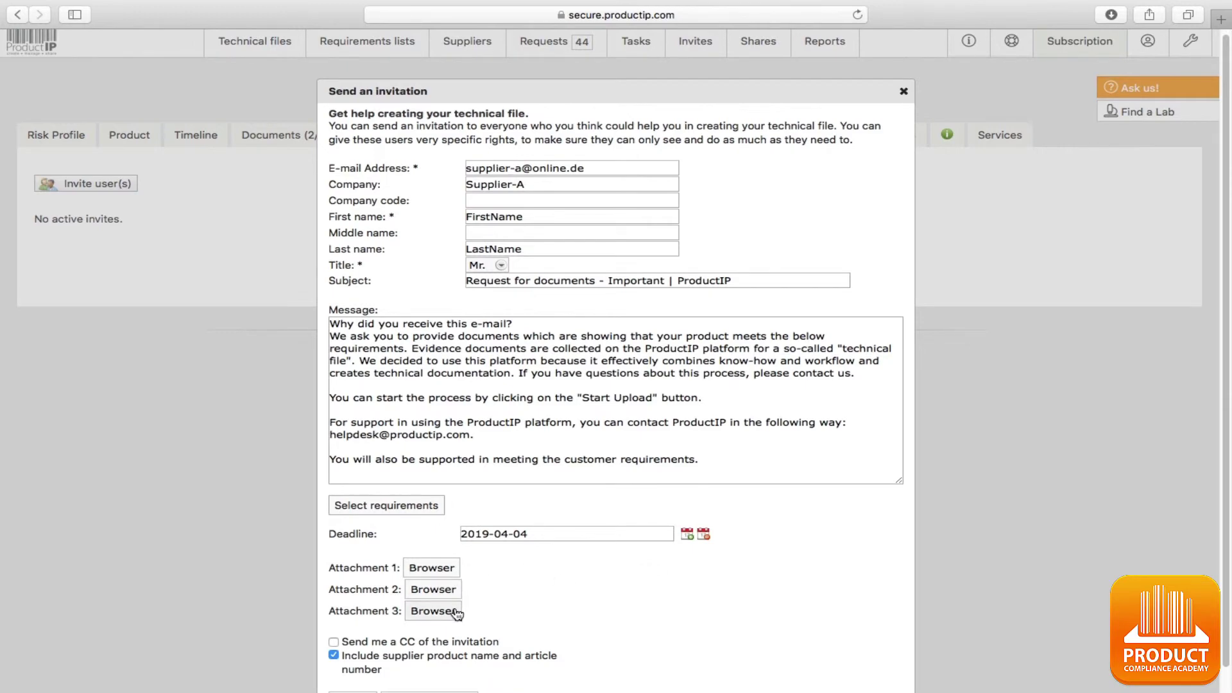
- Attach the file "Invitation Document - Product specific" to the invitation as Attachment 1
{"action": "left_click", "coordinate": [431, 568]}
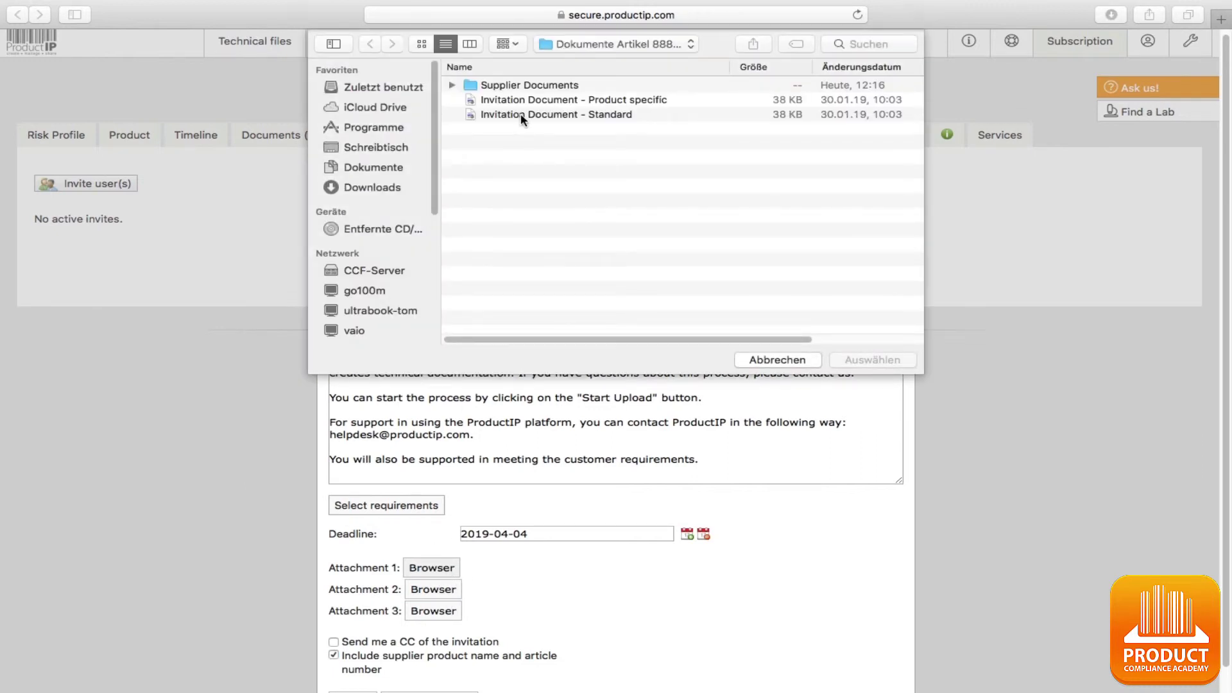
{"action": "left_click", "coordinate": [565, 101]}
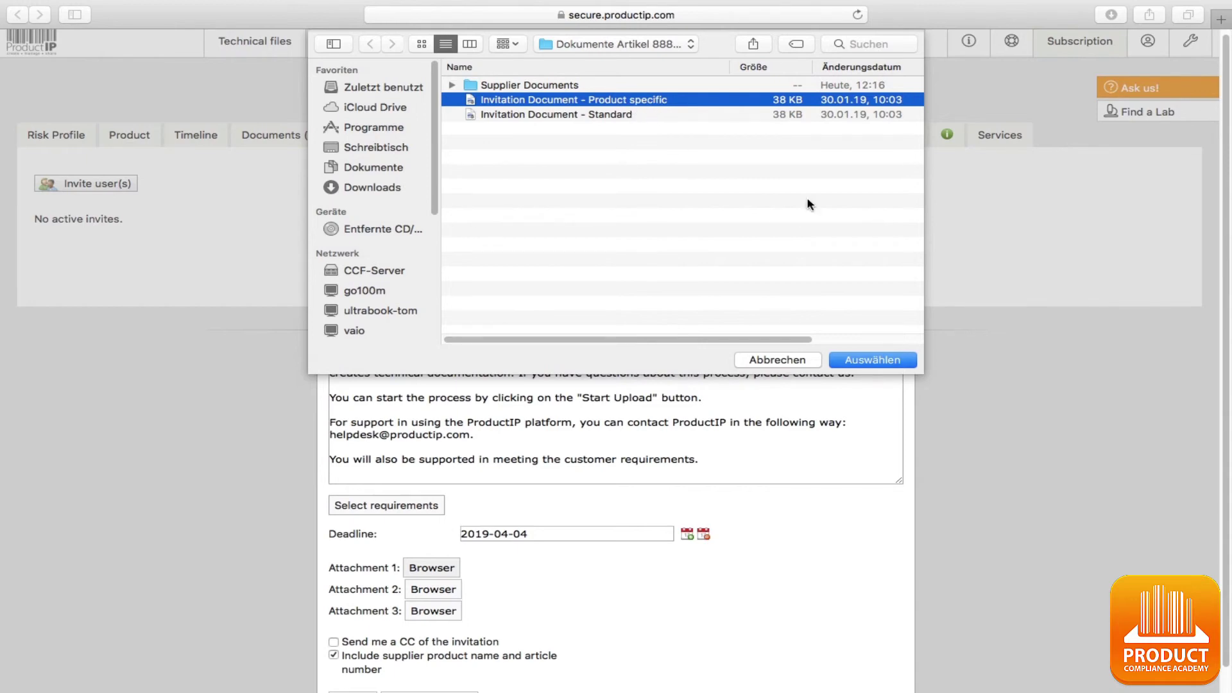
{"action": "left_click", "coordinate": [873, 360]}
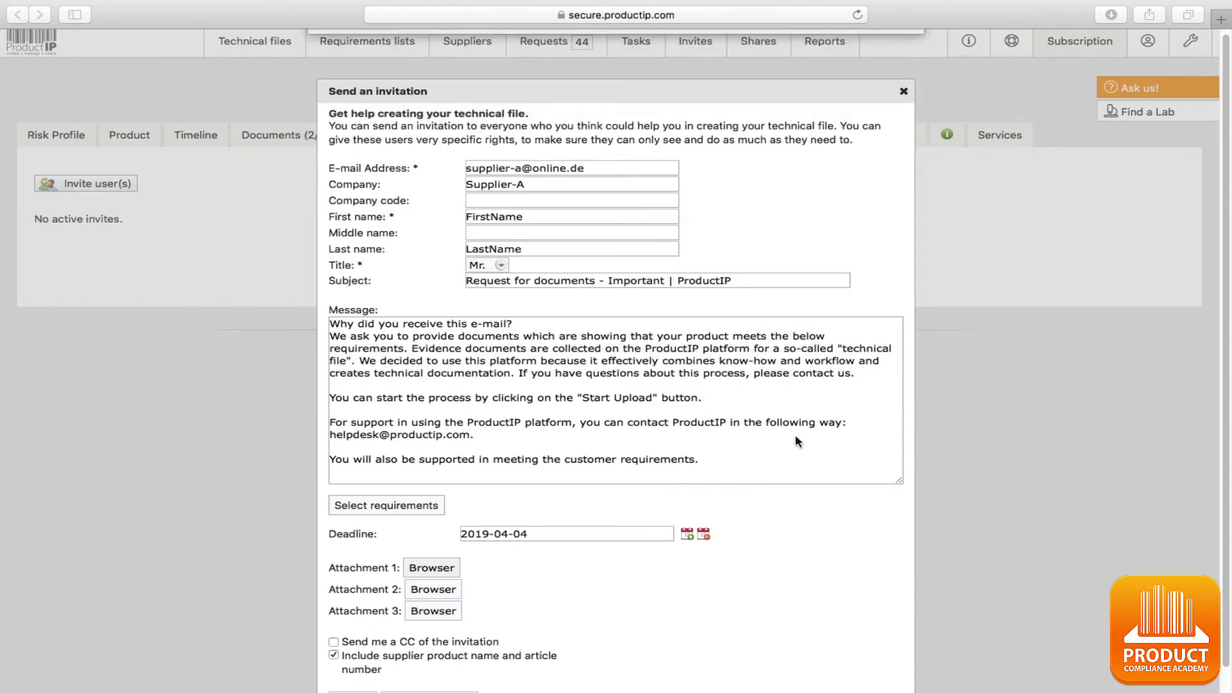
- Request a CC of the invitation, send it, and return to the technical file
{"action": "scroll", "coordinate": [677, 563], "scroll_direction": "down", "scroll_amount": 1}
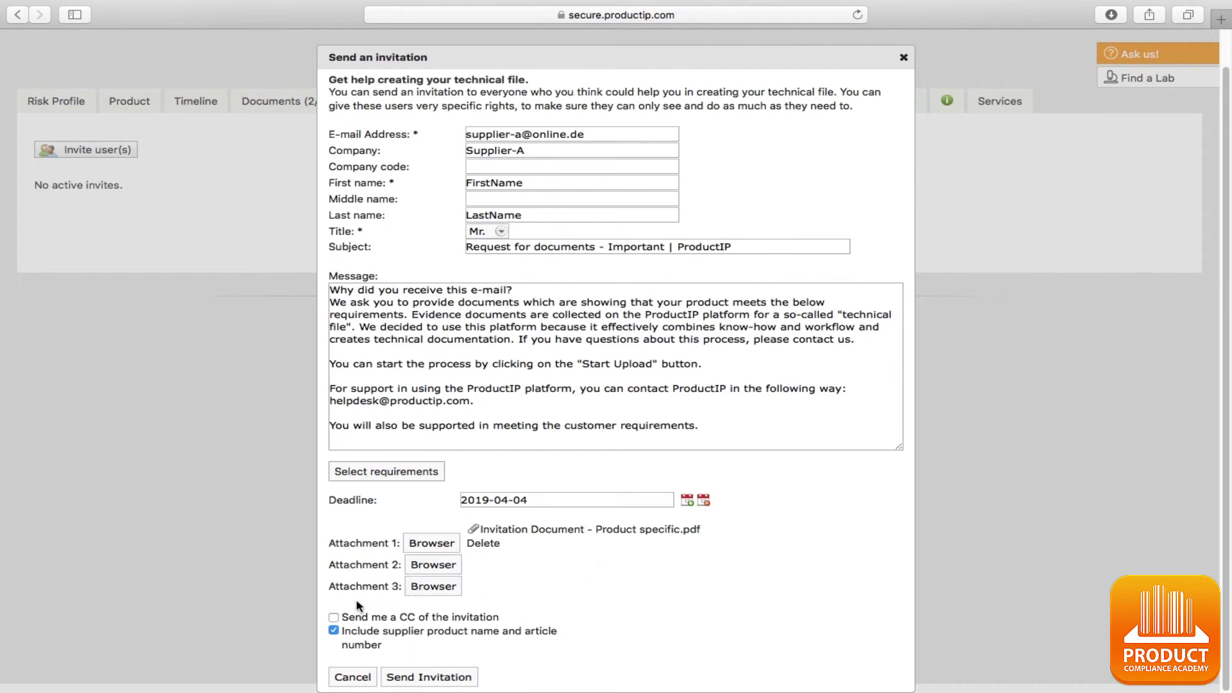
{"action": "left_click", "coordinate": [335, 618]}
{"action": "left_click", "coordinate": [445, 683]}
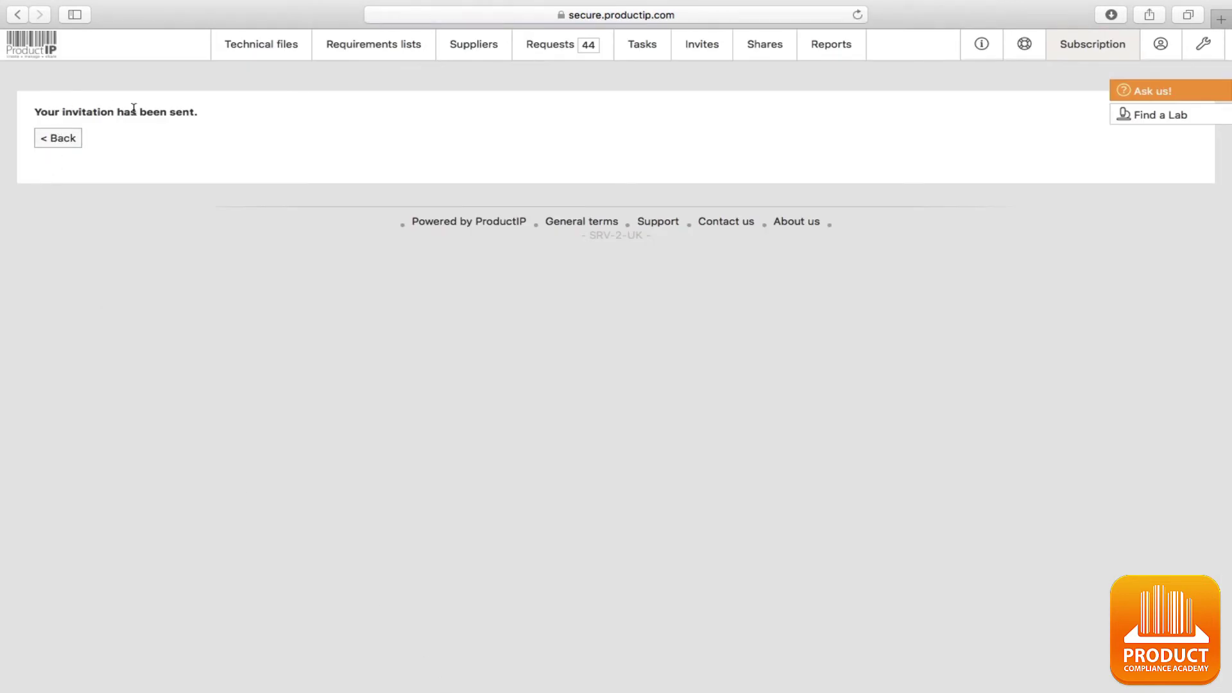
{"action": "left_click", "coordinate": [64, 139]}
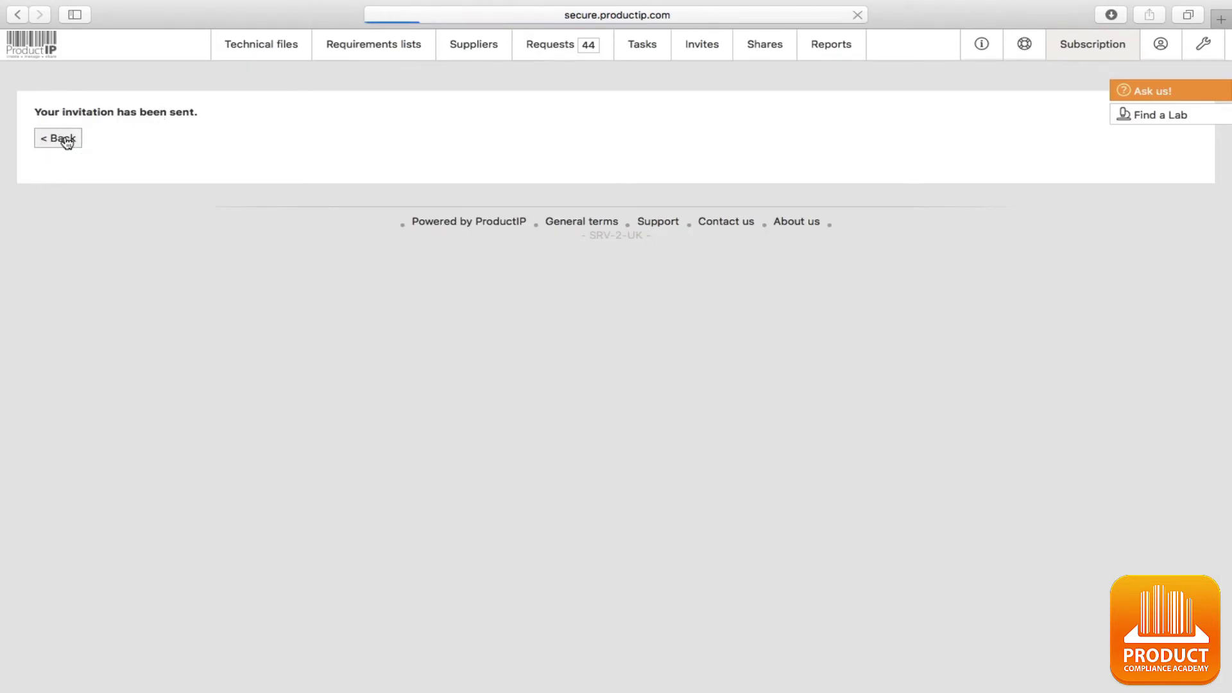